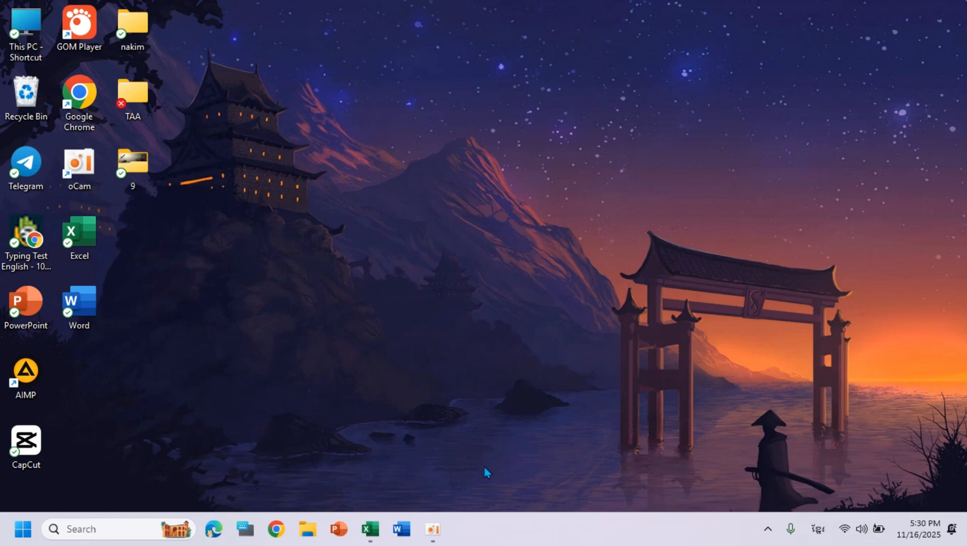
- Switch to the Book1 workbook in Excel and merge and center cells F1:H1 above the tables
{"action": "left_click", "coordinate": [370, 529]}
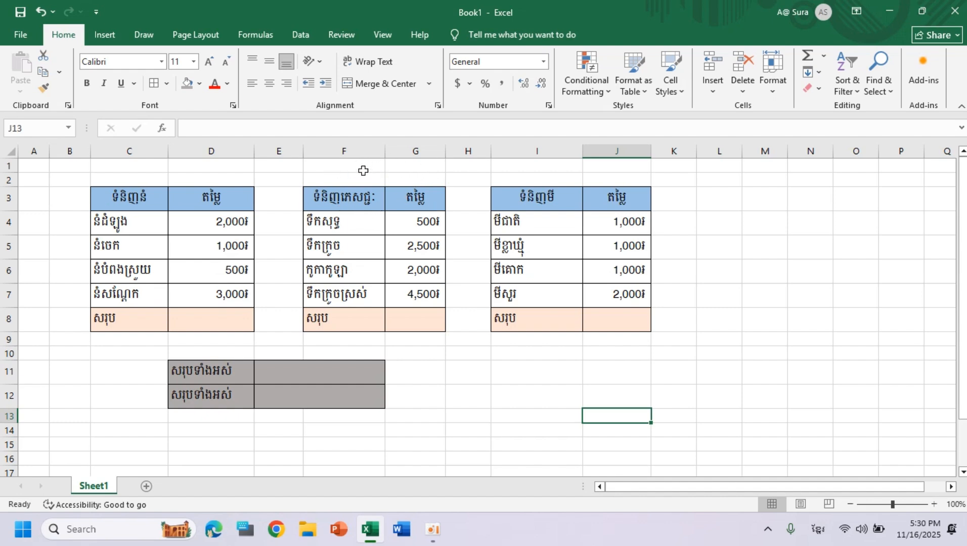
{"action": "left_click_drag", "start_coordinate": [363, 170], "coordinate": [460, 168]}
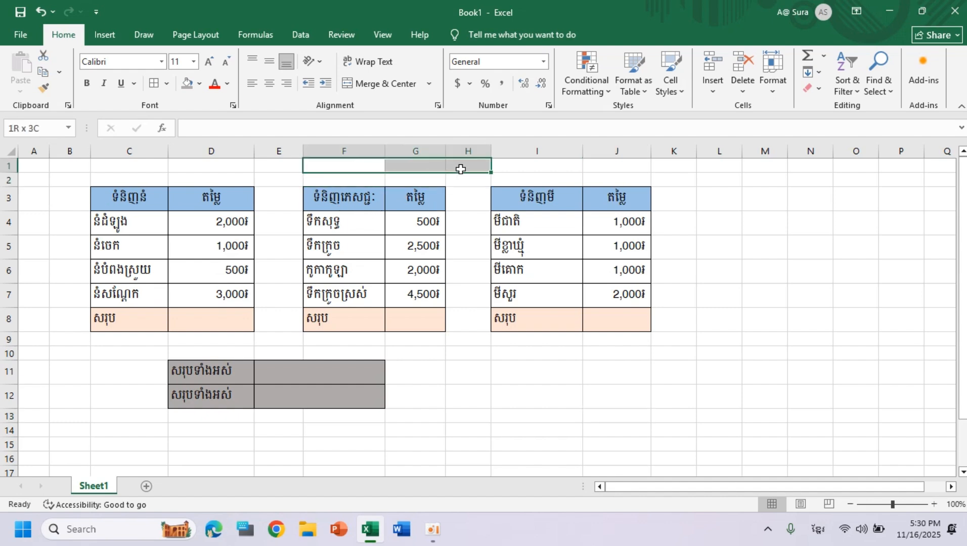
{"action": "left_click", "coordinate": [369, 84]}
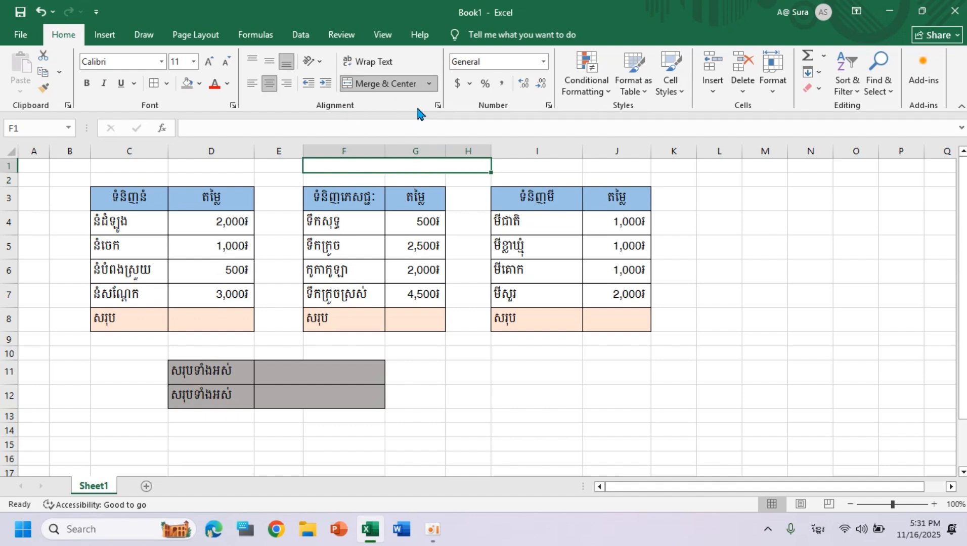
- Change the input language to English and enter the title "Sum" in the merged cell F1
{"action": "key", "text": "alt+shift"}
{"action": "key", "text": "alt+shift"}
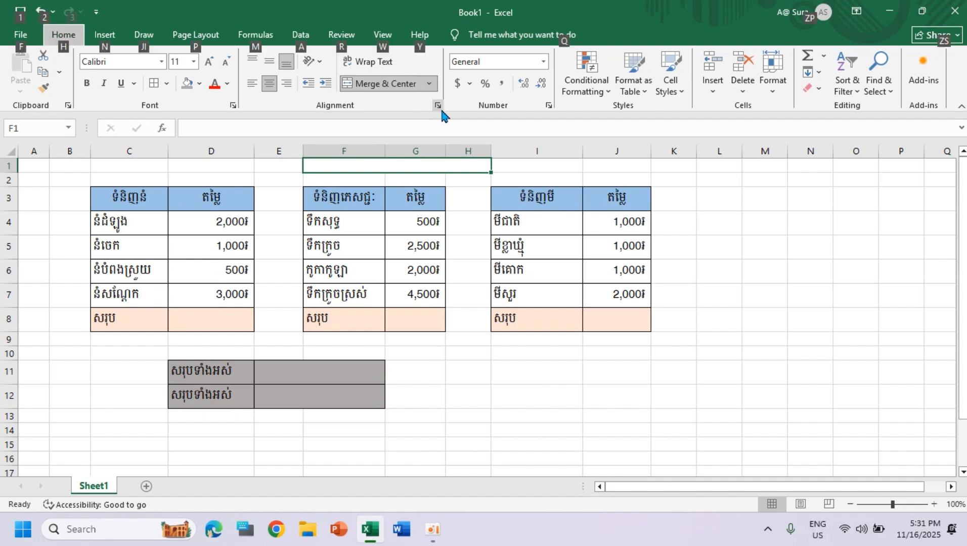
{"action": "double_click", "coordinate": [393, 164]}
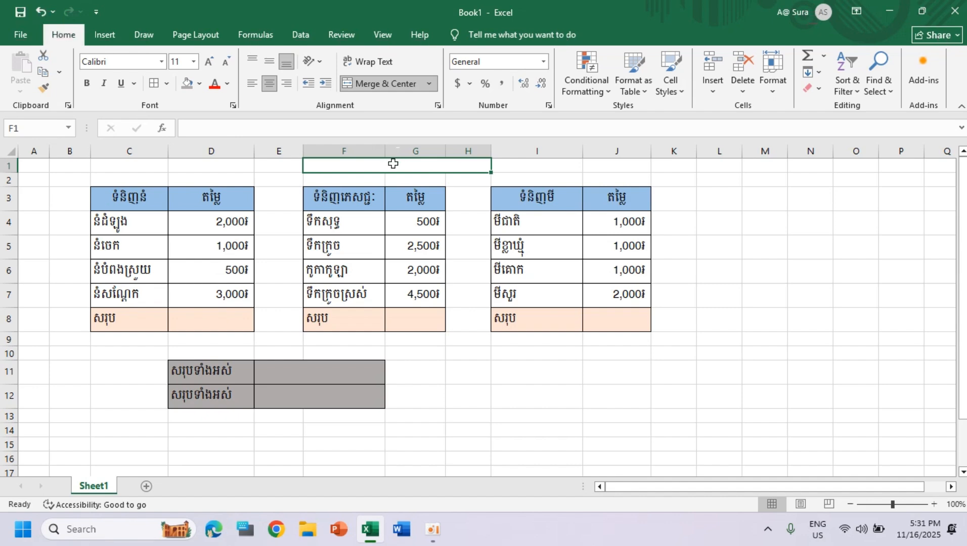
{"action": "type", "text": "S"}
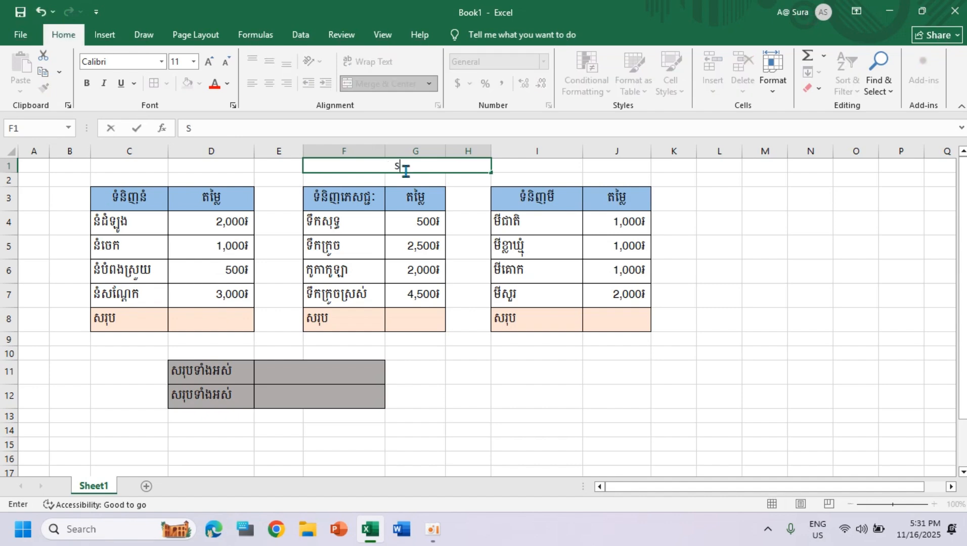
{"action": "type", "text": "um"}
{"action": "left_click", "coordinate": [474, 222]}
- Set the font color of the "Sum" title to standard red
{"action": "left_click", "coordinate": [417, 166]}
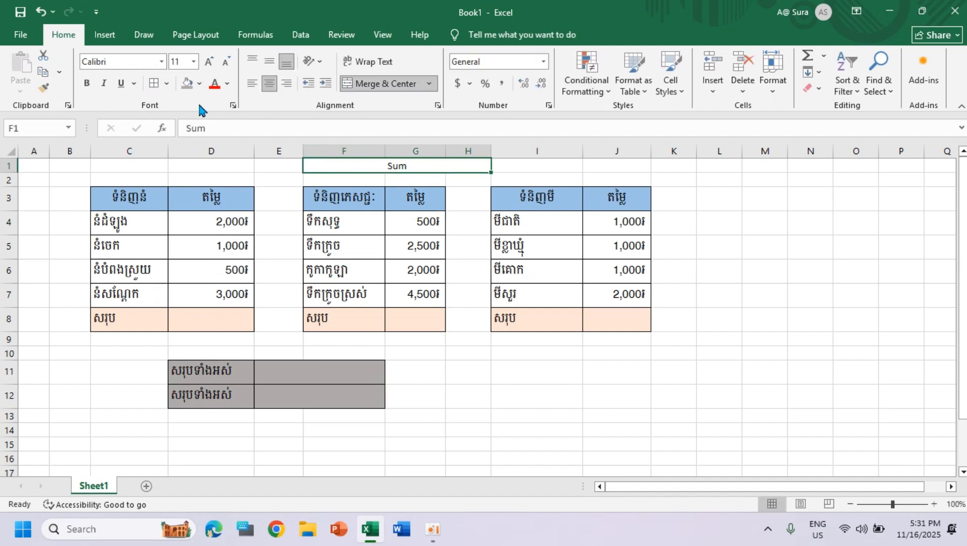
{"action": "left_click", "coordinate": [227, 84]}
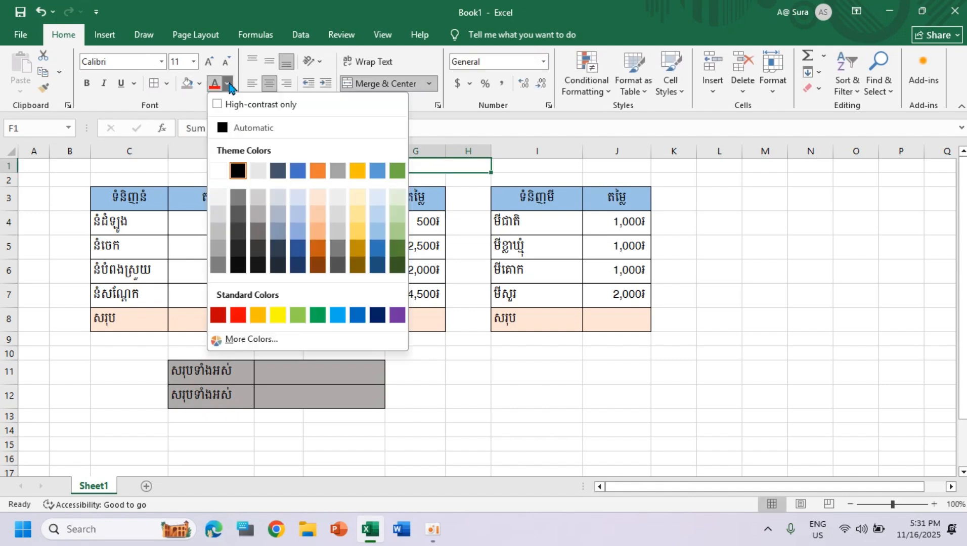
{"action": "left_click", "coordinate": [244, 320]}
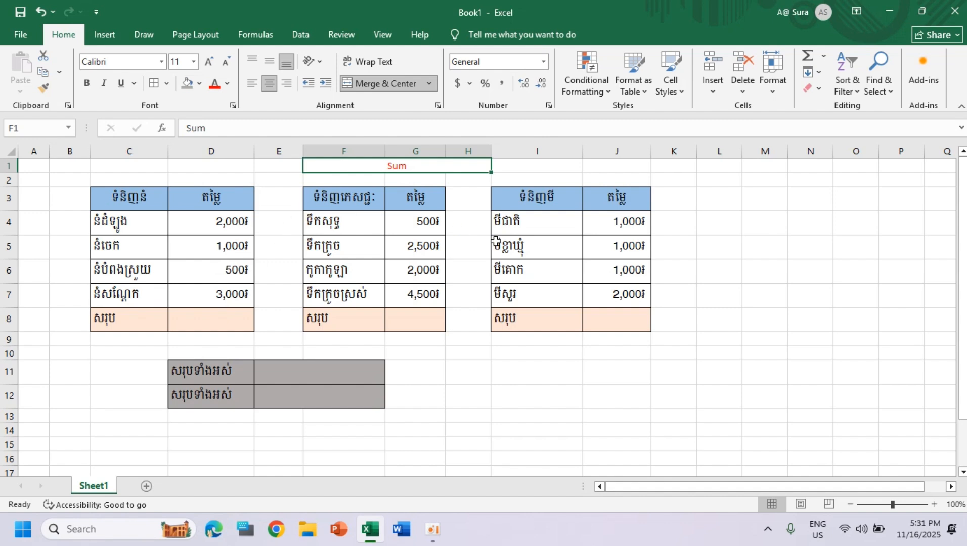
{"action": "left_click", "coordinate": [448, 264]}
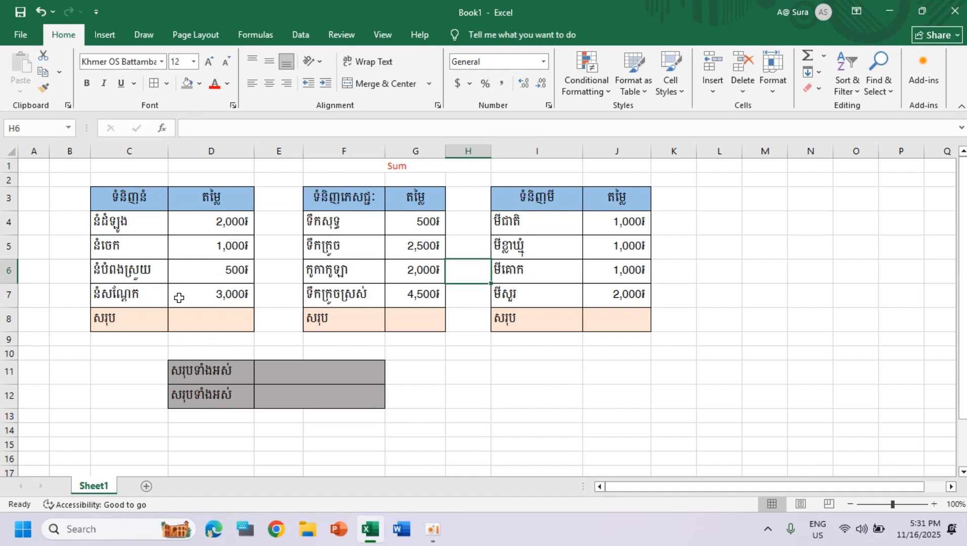
- Total the first table's prices in D8 with individual cell references, using the formula =SUM(D4,D5,D6,D7)
{"action": "left_click", "coordinate": [213, 321]}
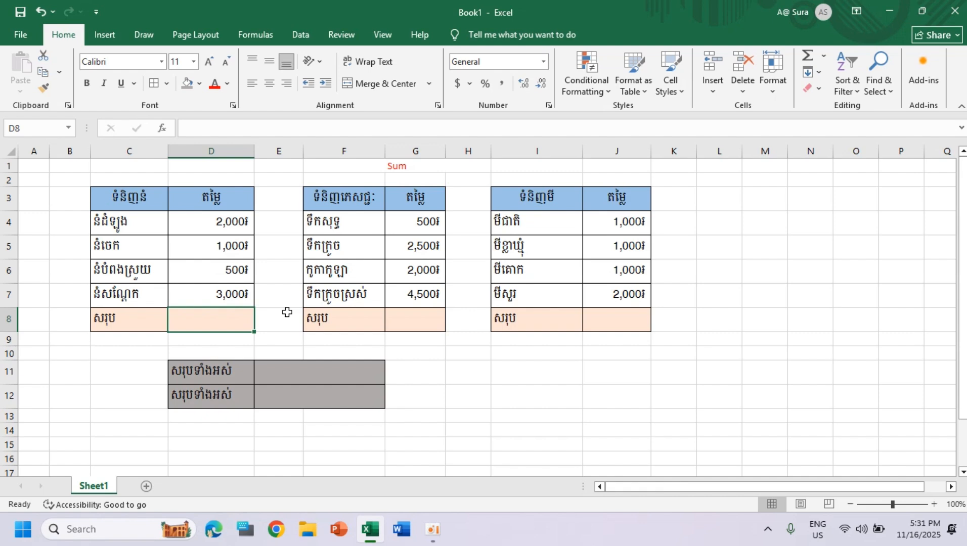
{"action": "type", "text": "="}
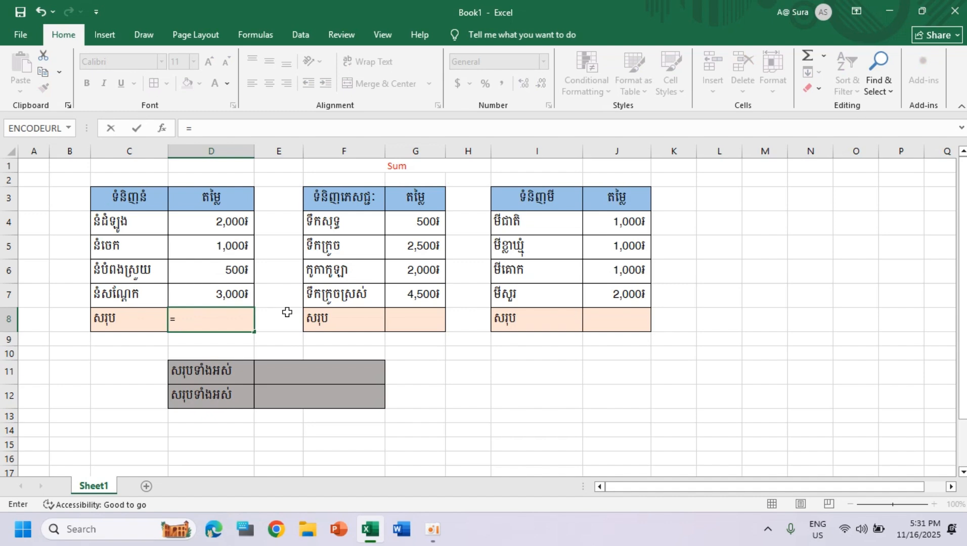
{"action": "type", "text": "sum"}
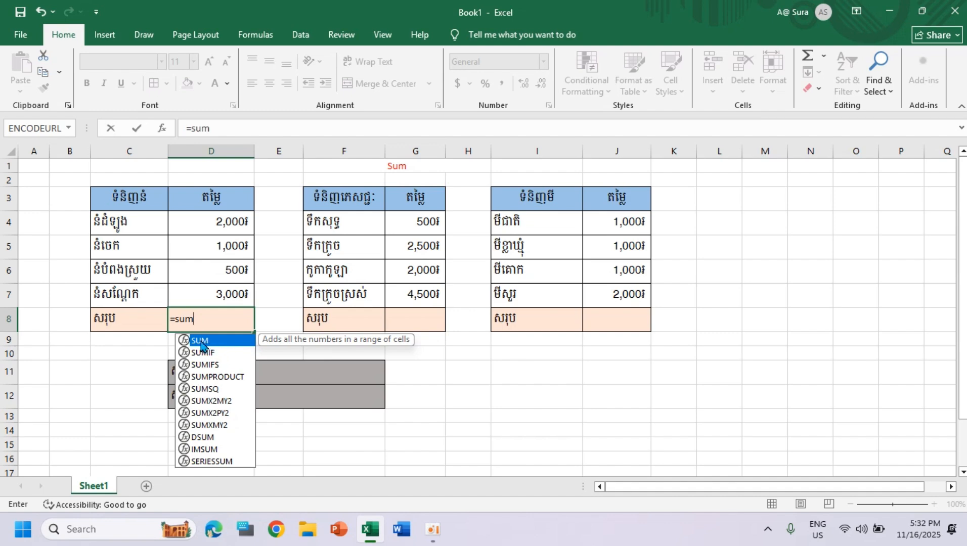
{"action": "double_click", "coordinate": [201, 345]}
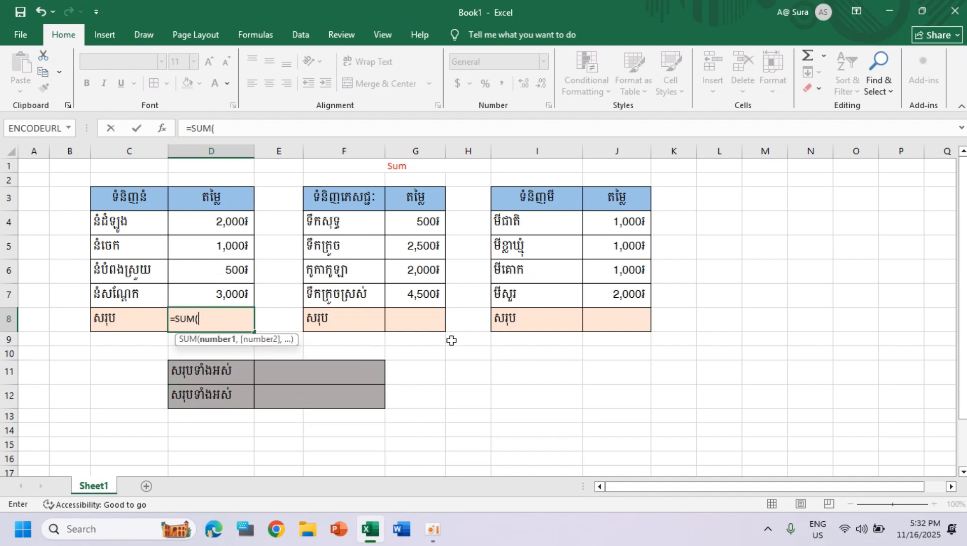
{"action": "left_click", "coordinate": [226, 236]}
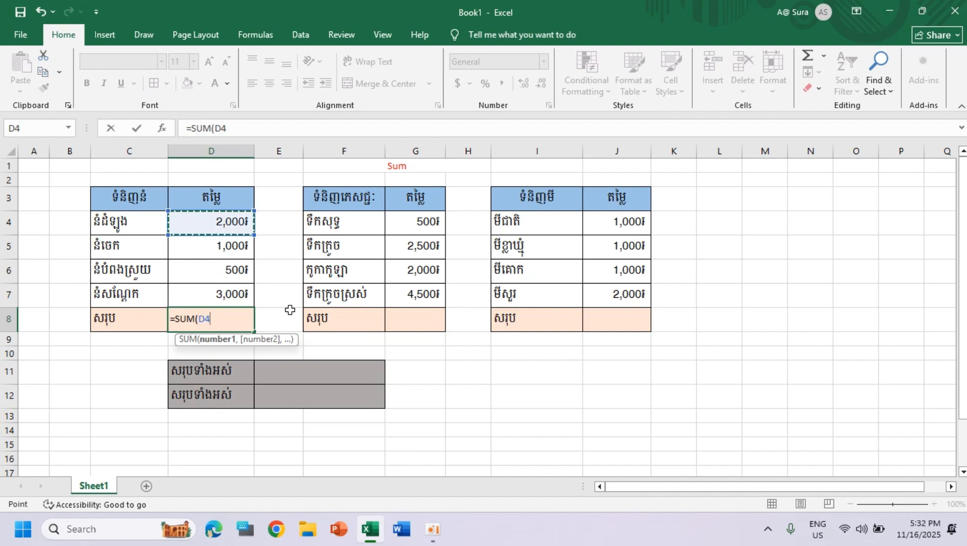
{"action": "type", "text": ","}
{"action": "left_click", "coordinate": [227, 247]}
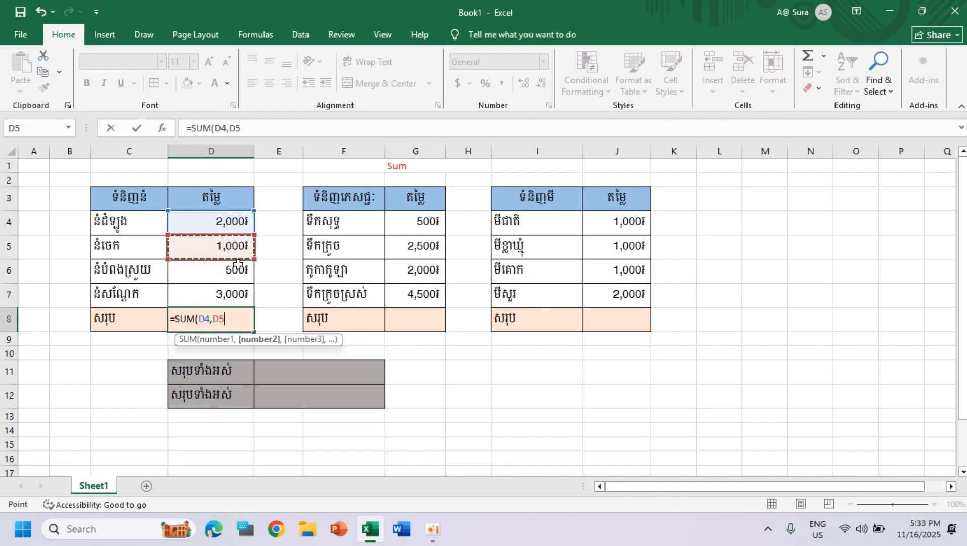
{"action": "type", "text": ","}
{"action": "left_click", "coordinate": [235, 271]}
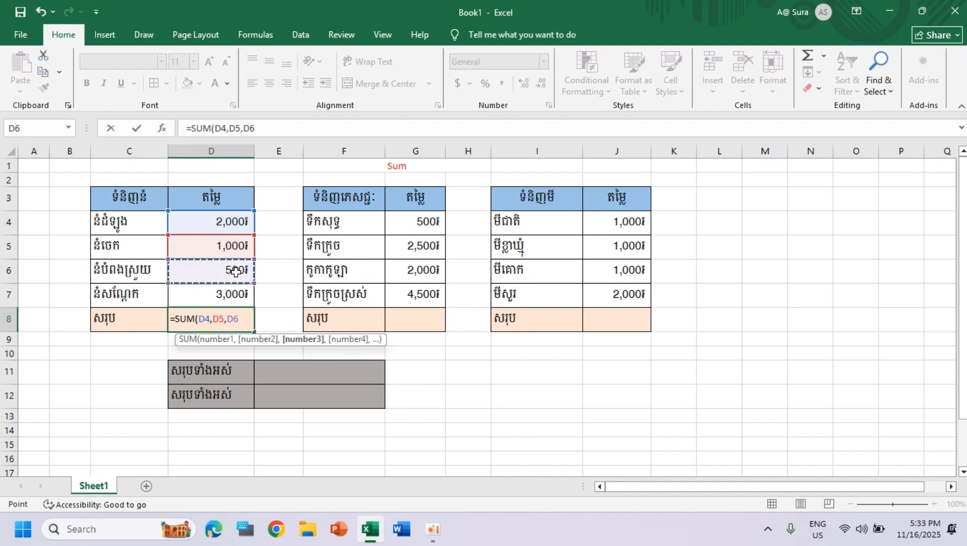
{"action": "type", "text": ","}
{"action": "left_click", "coordinate": [235, 295]}
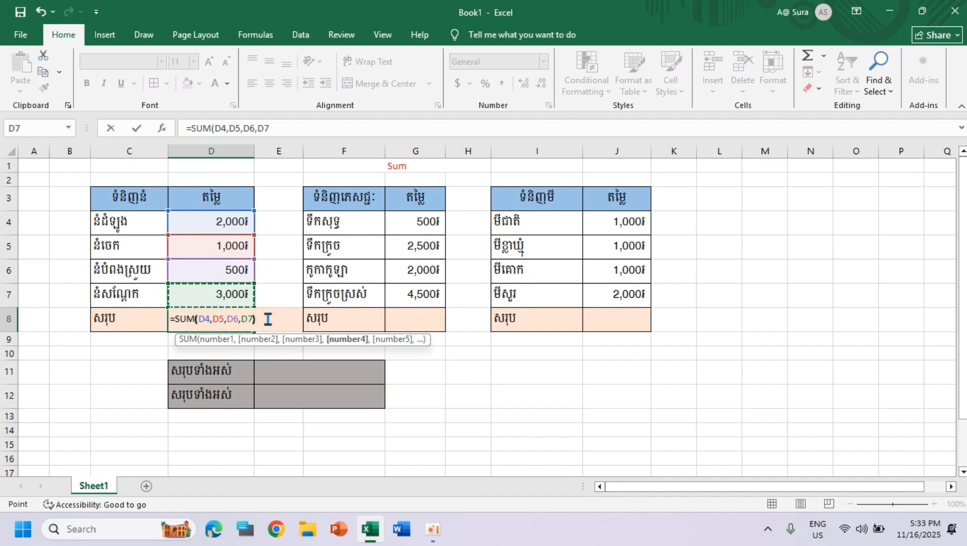
{"action": "type", "text": ")"}
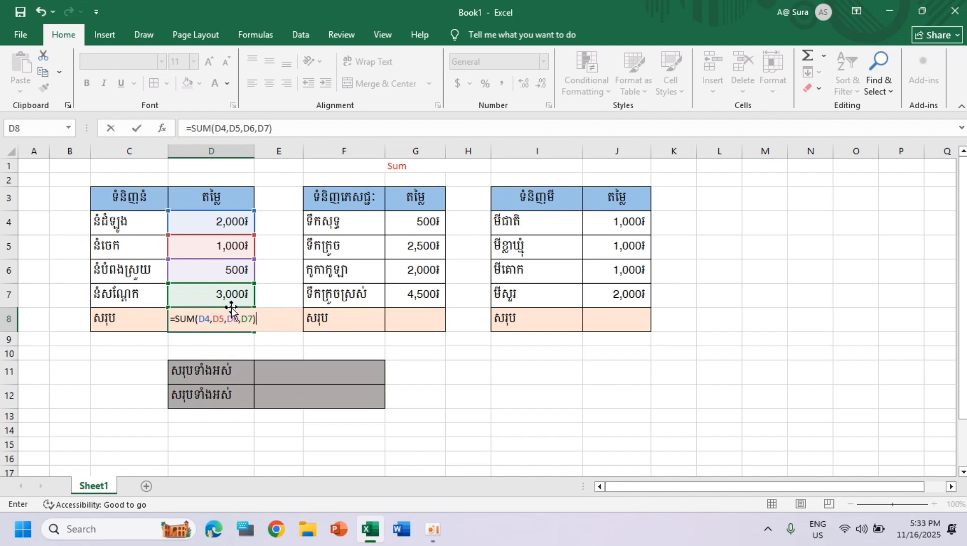
{"action": "key", "text": "Return"}
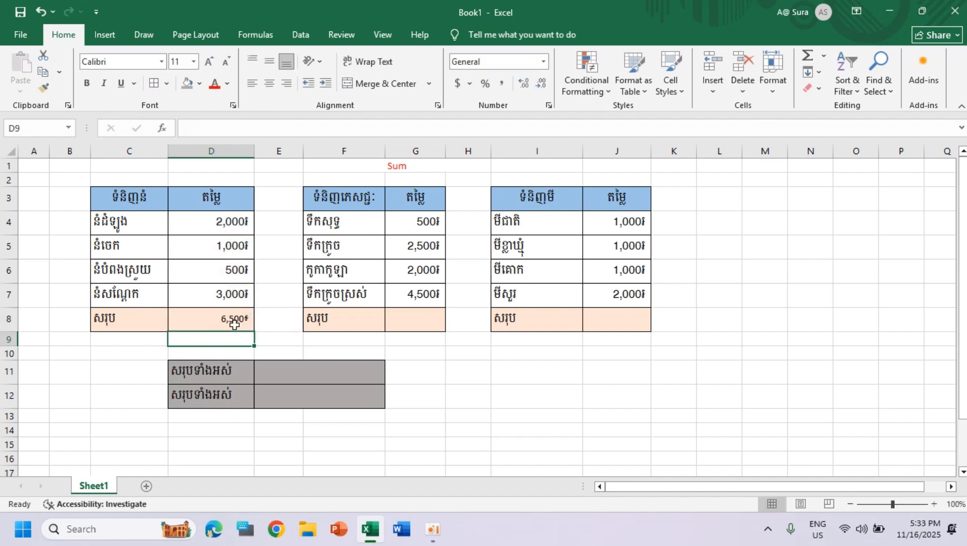
- Center the total in D8 horizontally and align it to the middle vertically
{"action": "left_click", "coordinate": [231, 322]}
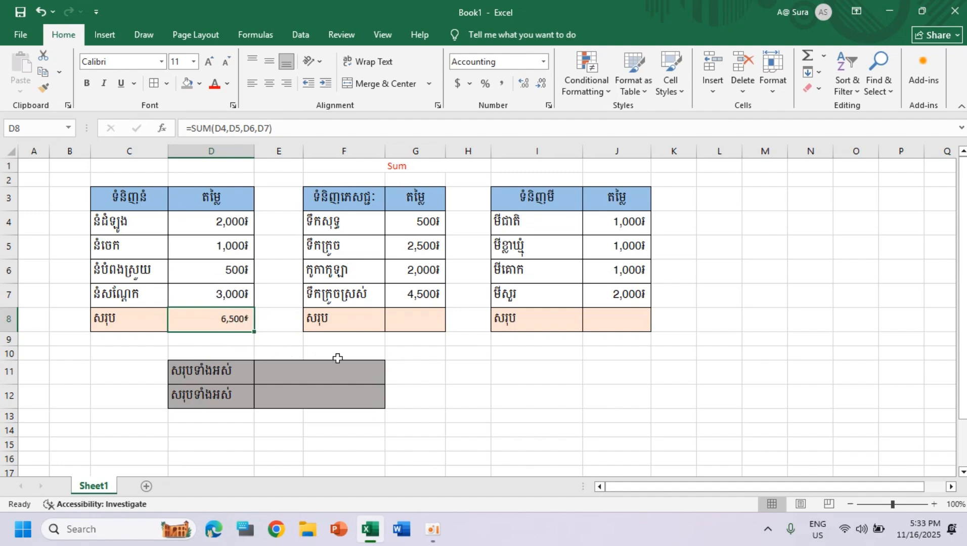
{"action": "left_click", "coordinate": [269, 83]}
{"action": "left_click", "coordinate": [270, 61]}
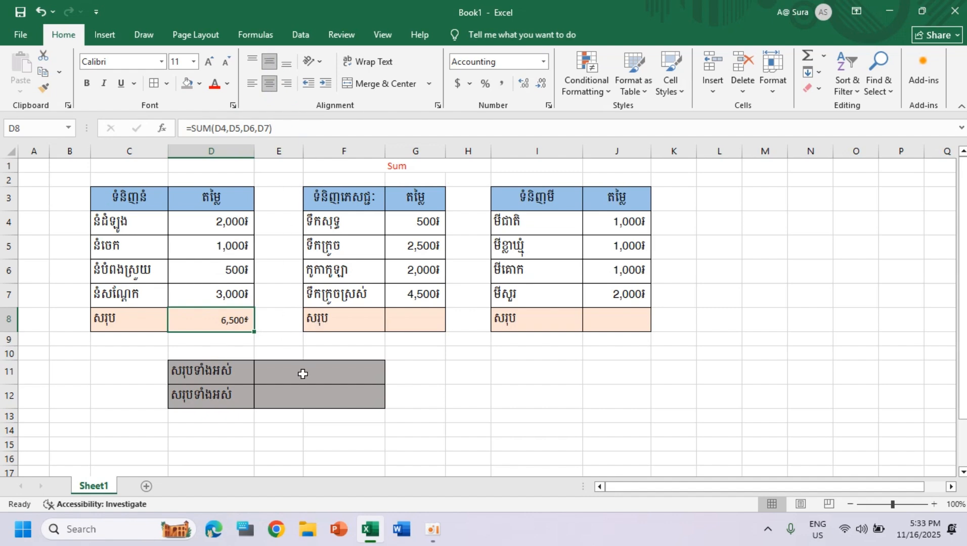
- Total the second table's prices in G8 with a cell range, using the formula =sum(G4:G7)
{"action": "left_click", "coordinate": [403, 324]}
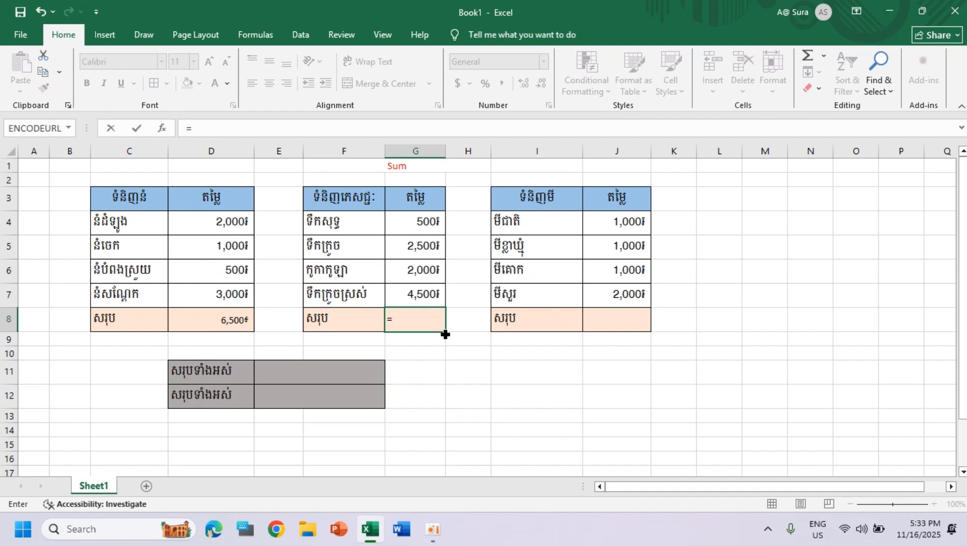
{"action": "type", "text": "sum"}
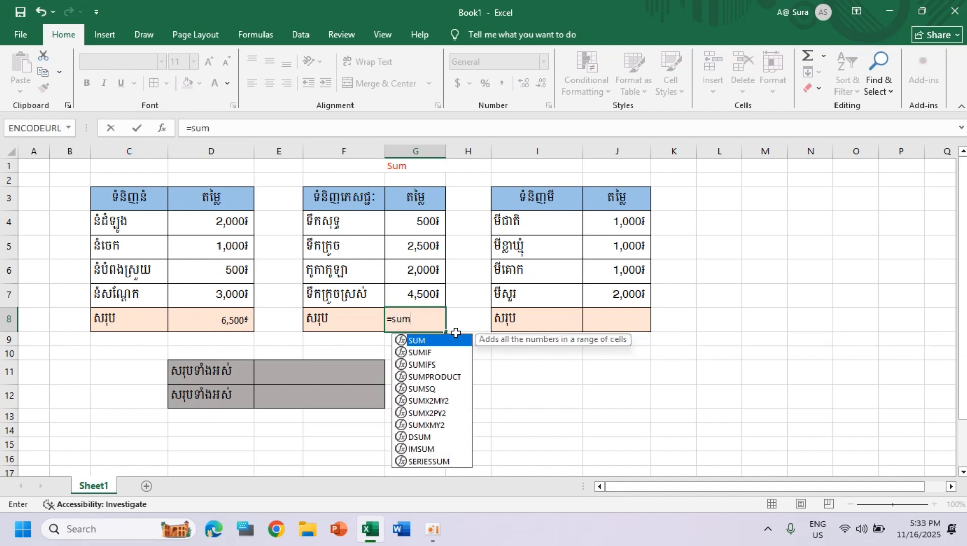
{"action": "type", "text": "("}
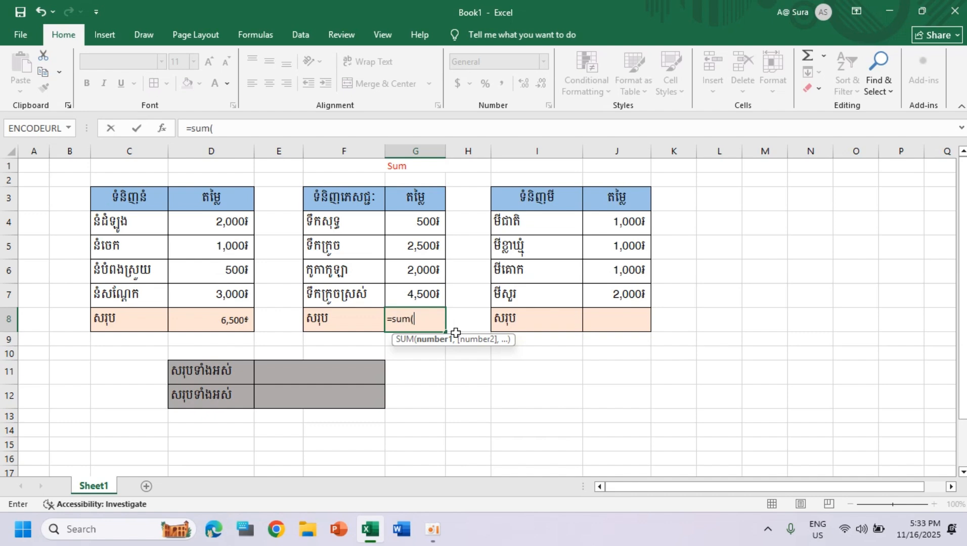
{"action": "left_click", "coordinate": [422, 220]}
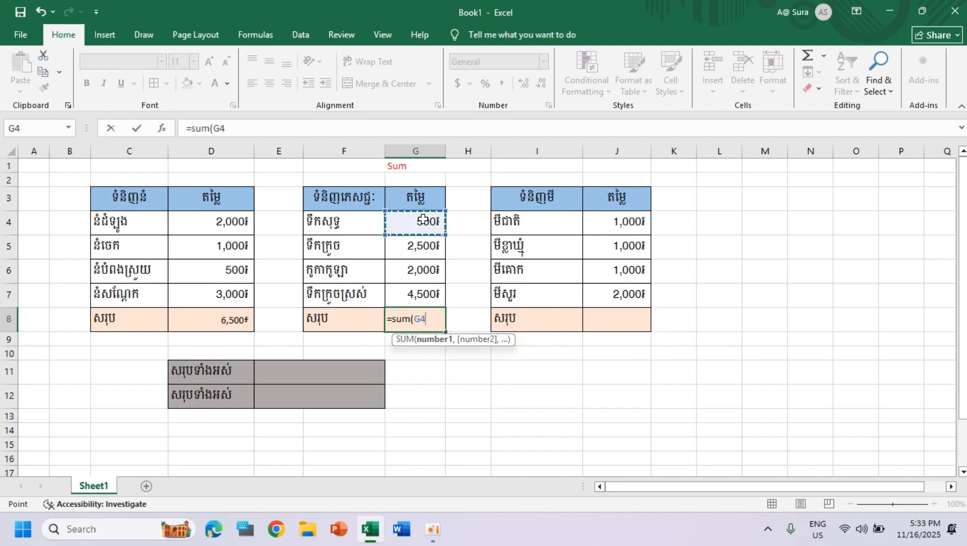
{"action": "left_click_drag", "start_coordinate": [422, 220], "coordinate": [420, 294]}
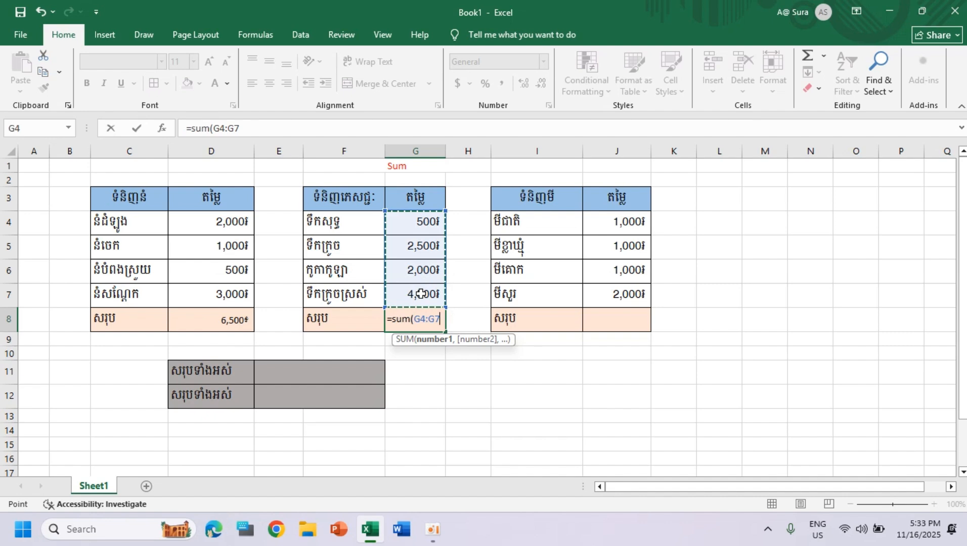
{"action": "type", "text": ")"}
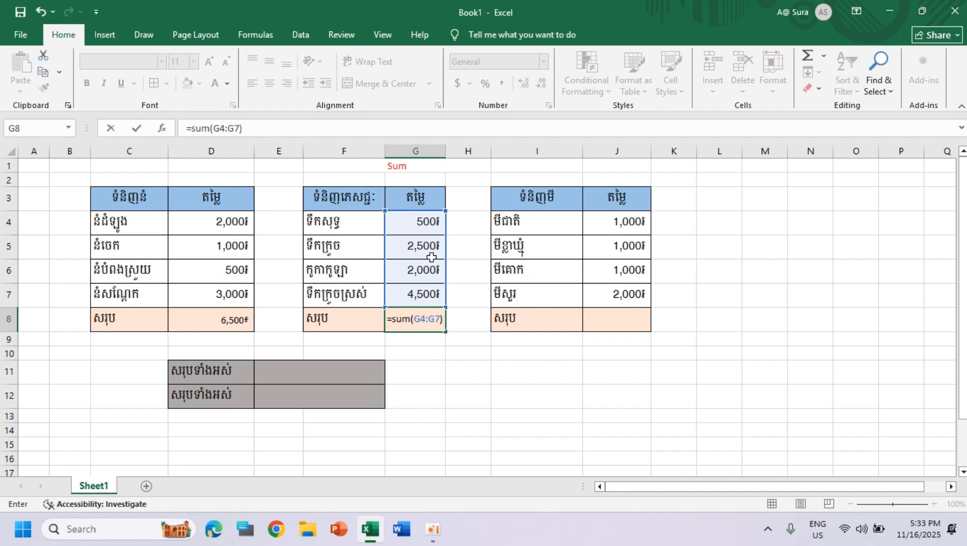
{"action": "key", "text": "Return"}
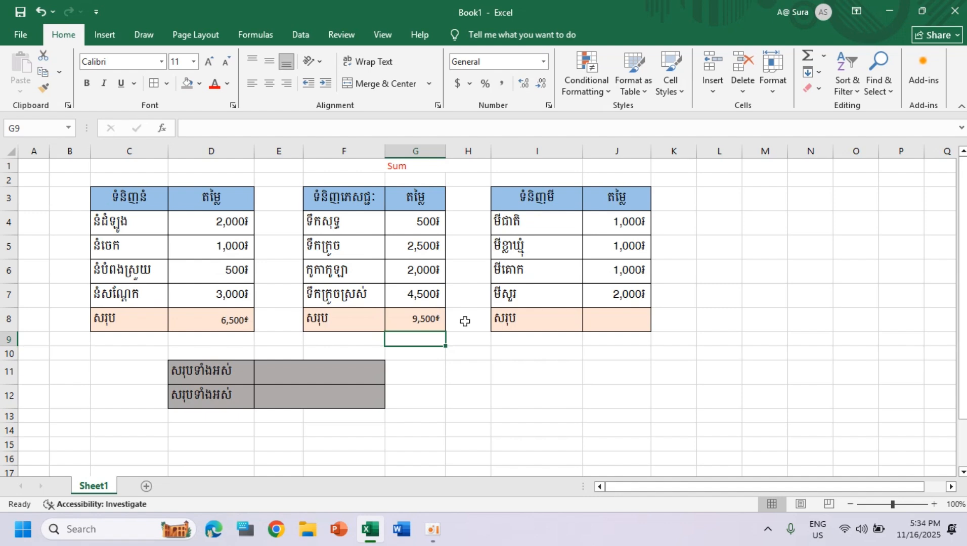
- Total the third table's prices in J8 with a cell range, using the formula =sum(J4:j7)
{"action": "left_click", "coordinate": [629, 322]}
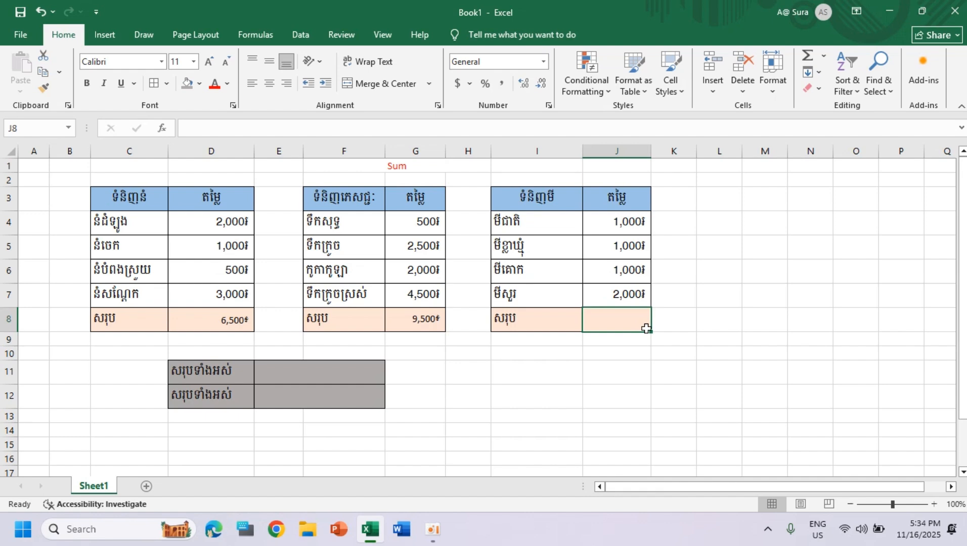
{"action": "type", "text": "="}
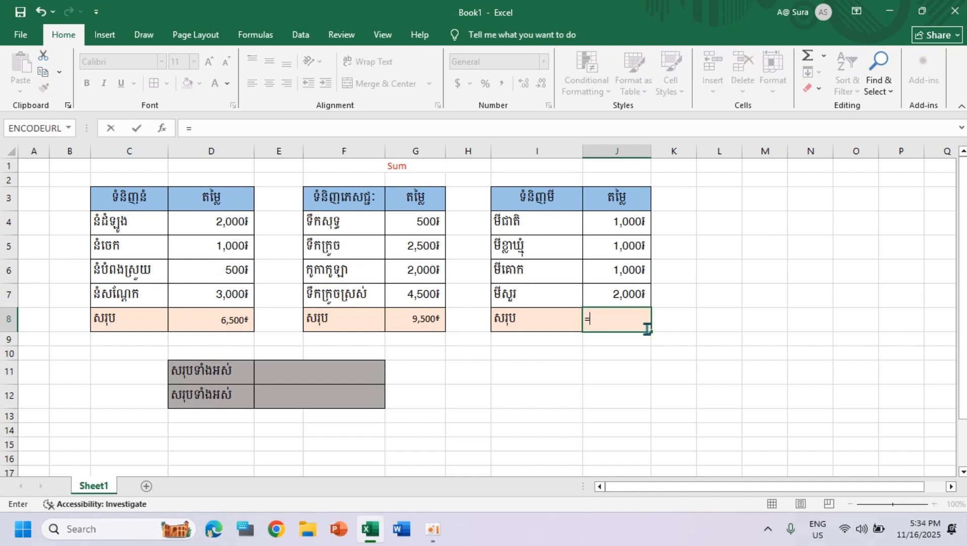
{"action": "type", "text": "s"}
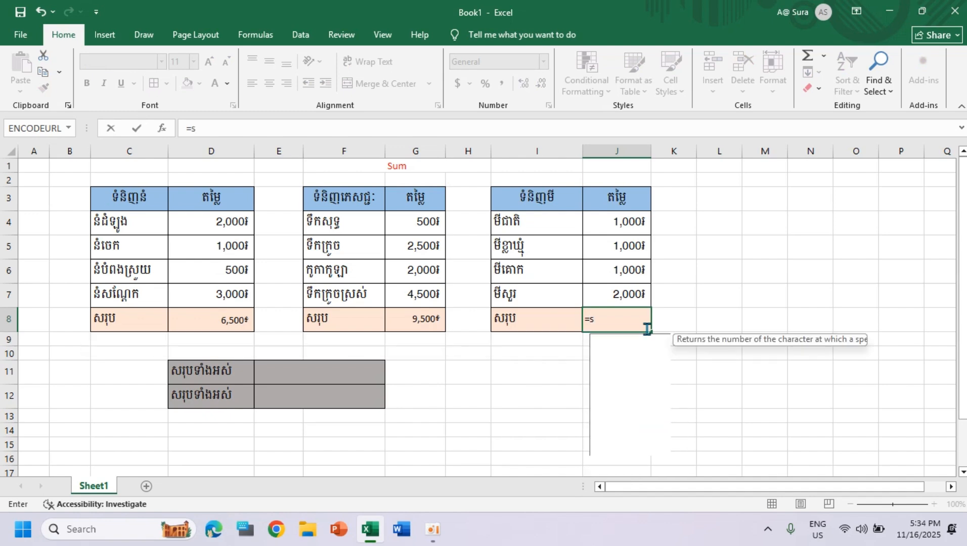
{"action": "type", "text": "um("}
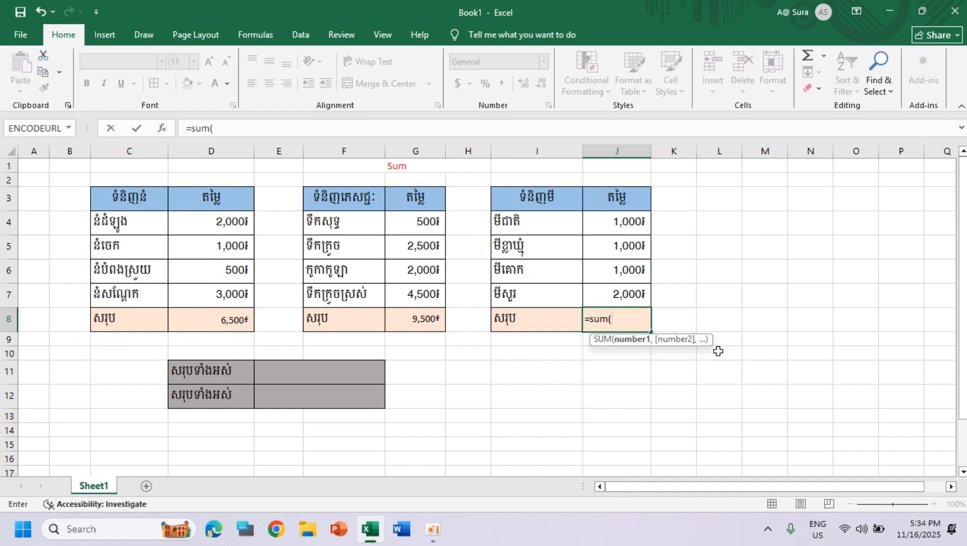
{"action": "left_click", "coordinate": [620, 221]}
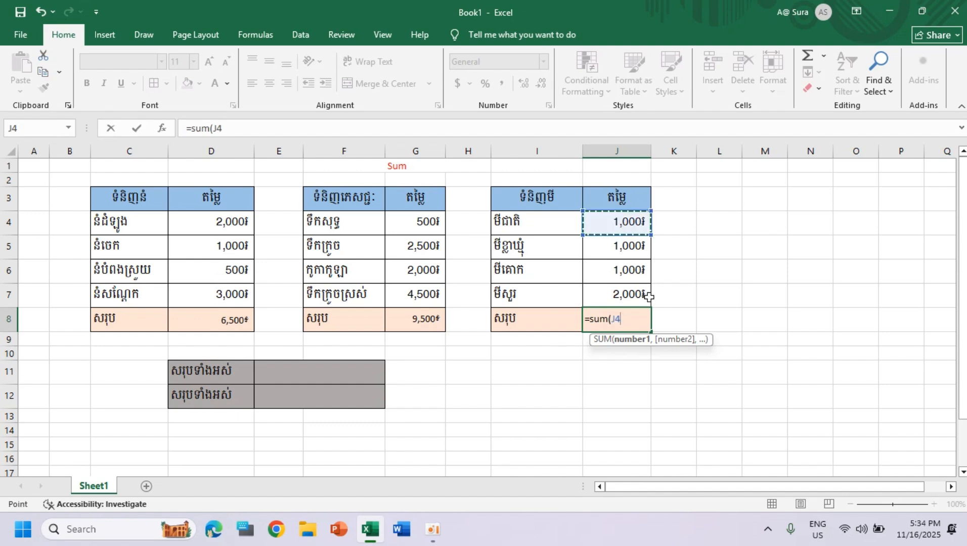
{"action": "key", "text": "F8"}
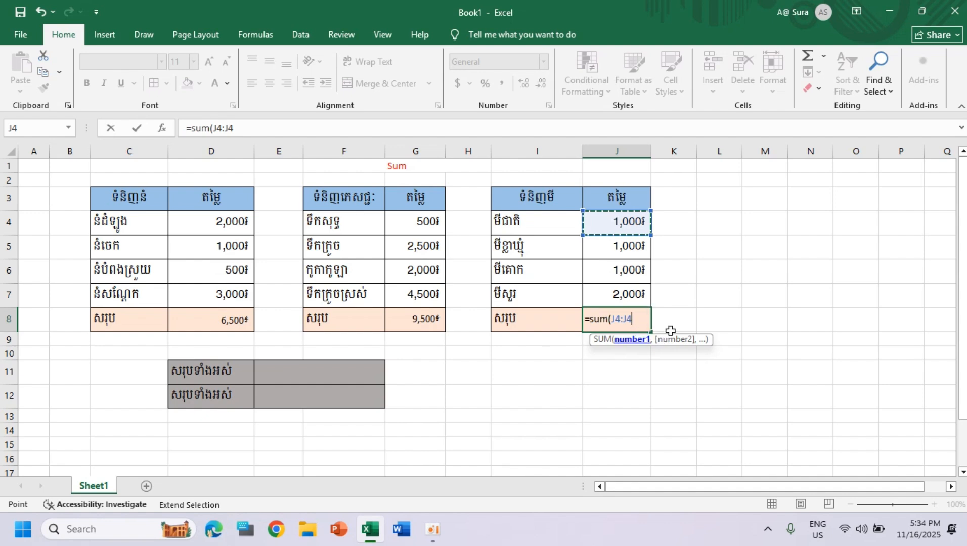
{"action": "key", "text": "BackSpace"}
{"action": "key", "text": "BackSpace"}
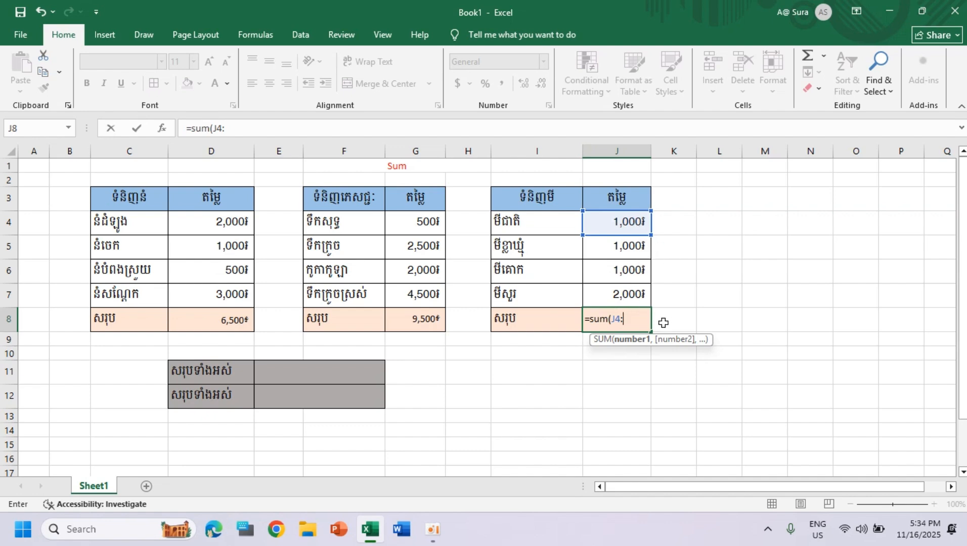
{"action": "type", "text": "j7"}
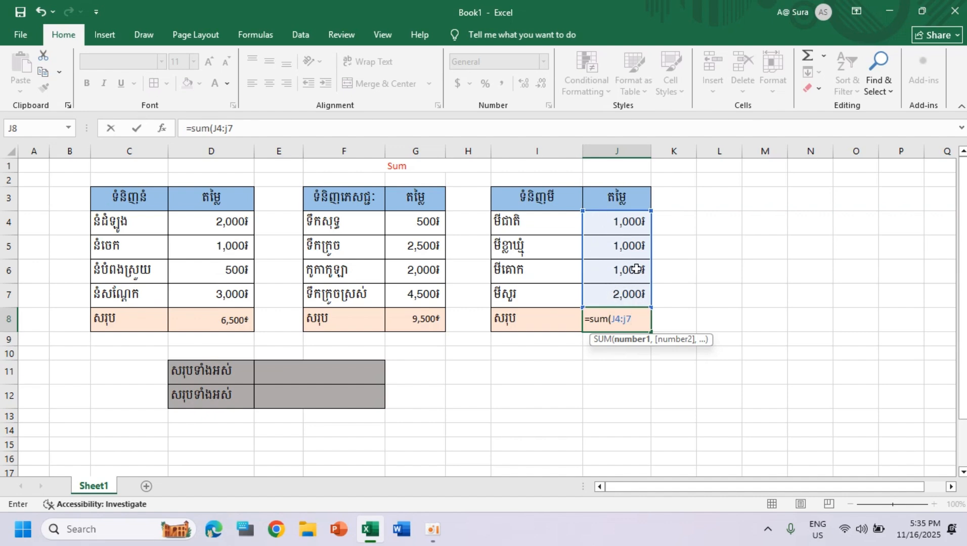
{"action": "type", "text": ")"}
{"action": "key", "text": "Return"}
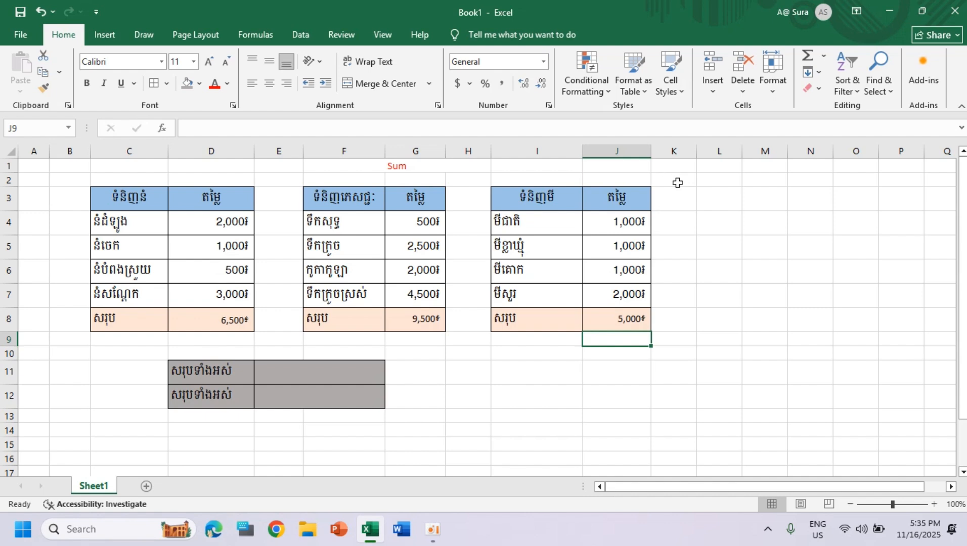
- Enter the sample numbers 1, 2 and 3 in cells L2, L3 and L4
{"action": "left_click", "coordinate": [725, 180]}
{"action": "type", "text": "1"}
{"action": "key", "text": "Return"}
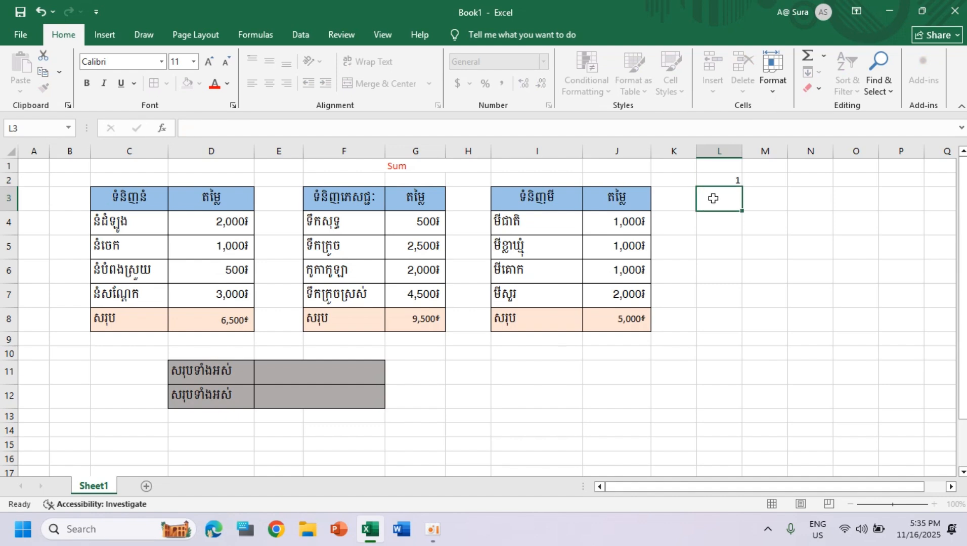
{"action": "double_click", "coordinate": [721, 196]}
{"action": "type", "text": "2"}
{"action": "left_click", "coordinate": [729, 222]}
{"action": "type", "text": "3"}
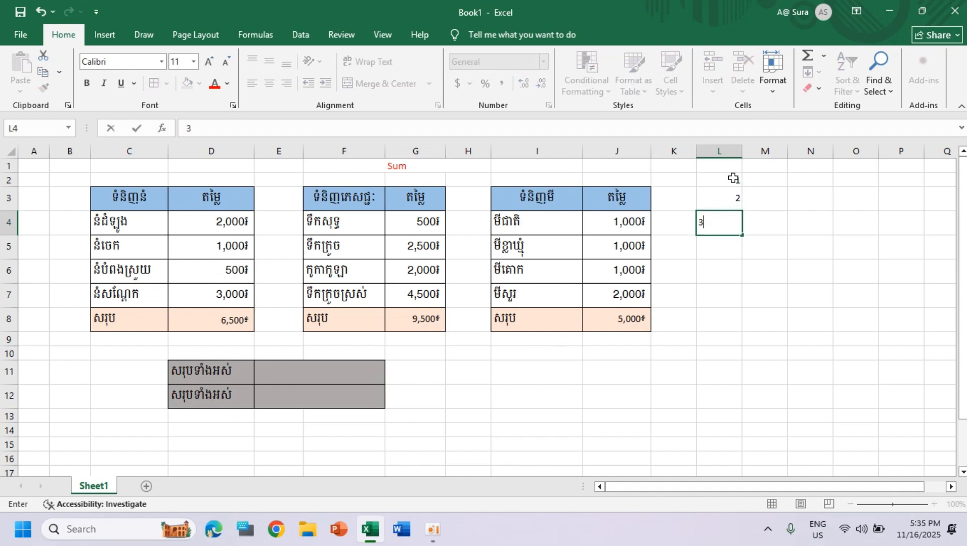
- Extend the number series from L2:L4 down column L to 69 in L70
{"action": "left_click", "coordinate": [726, 180]}
{"action": "left_click_drag", "start_coordinate": [727, 180], "coordinate": [709, 433]}
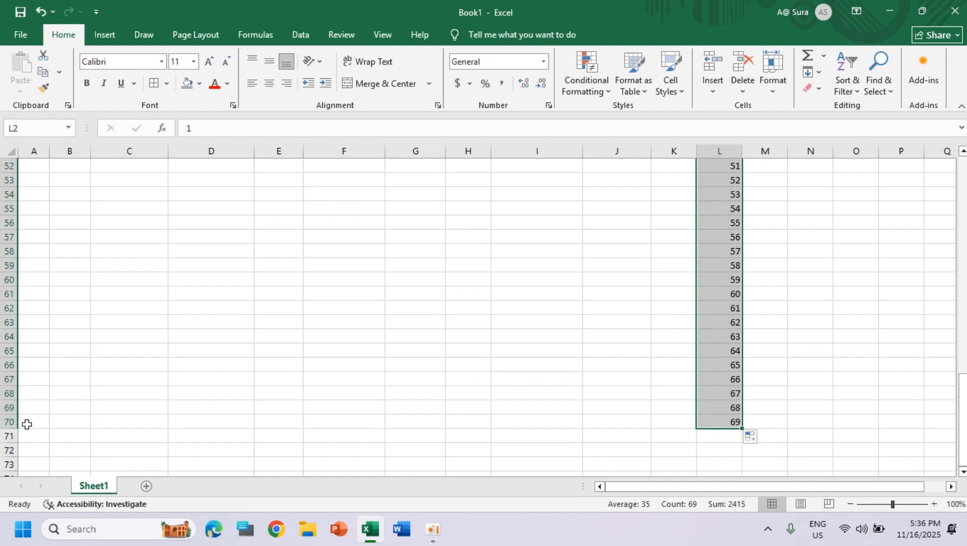
{"action": "scroll", "coordinate": [481, 397], "scroll_direction": "up", "scroll_amount": 17}
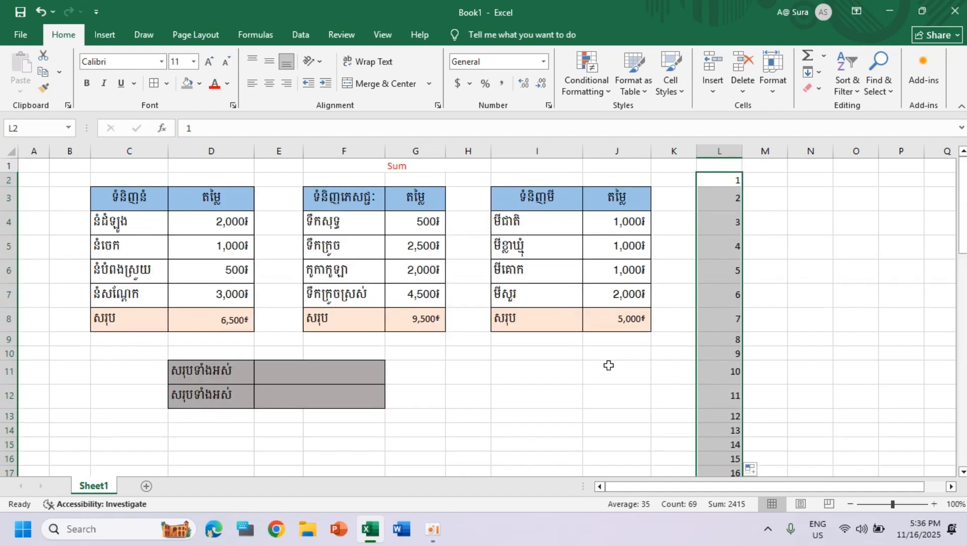
- Total the number series in J11 with the formula =sum(L2:L70), selecting the range directly on the sheet
{"action": "left_click", "coordinate": [608, 365]}
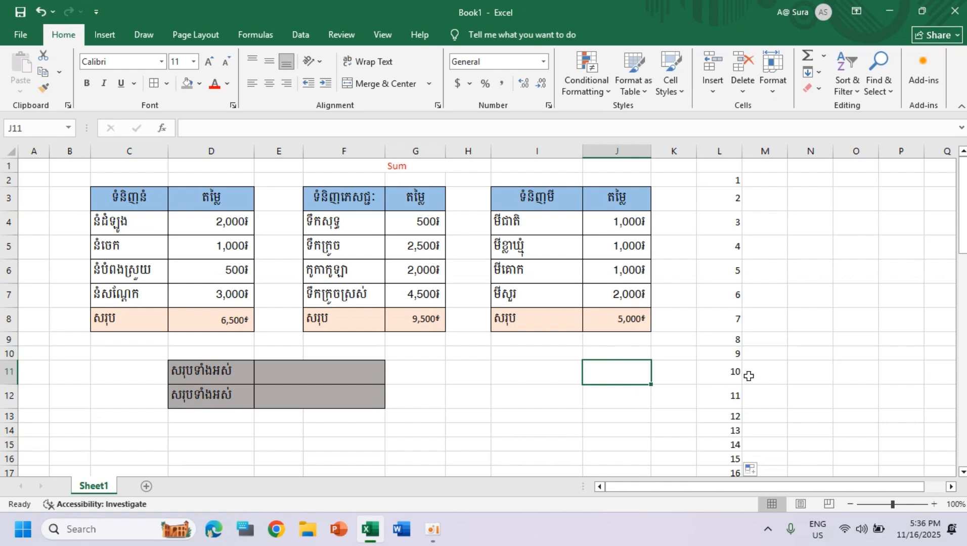
{"action": "type", "text": "=s"}
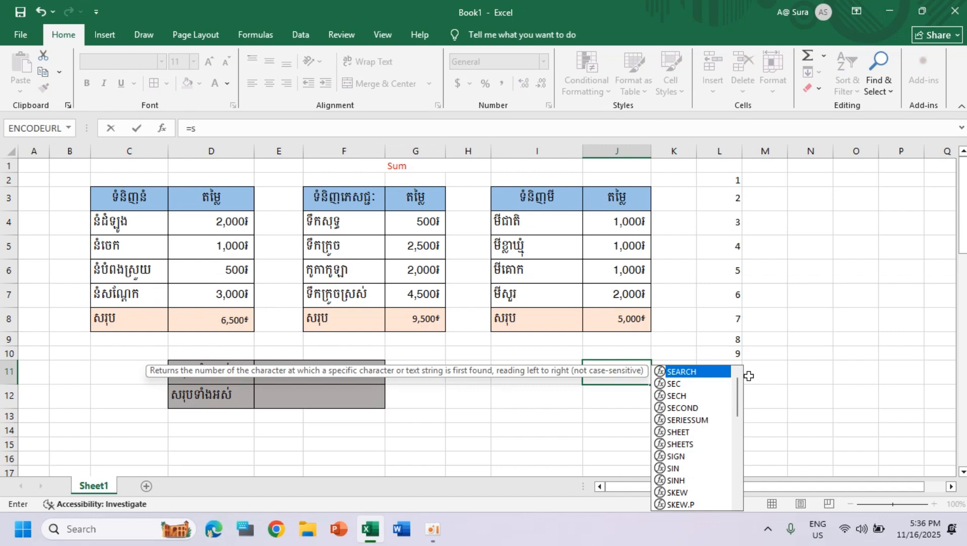
{"action": "type", "text": "um"}
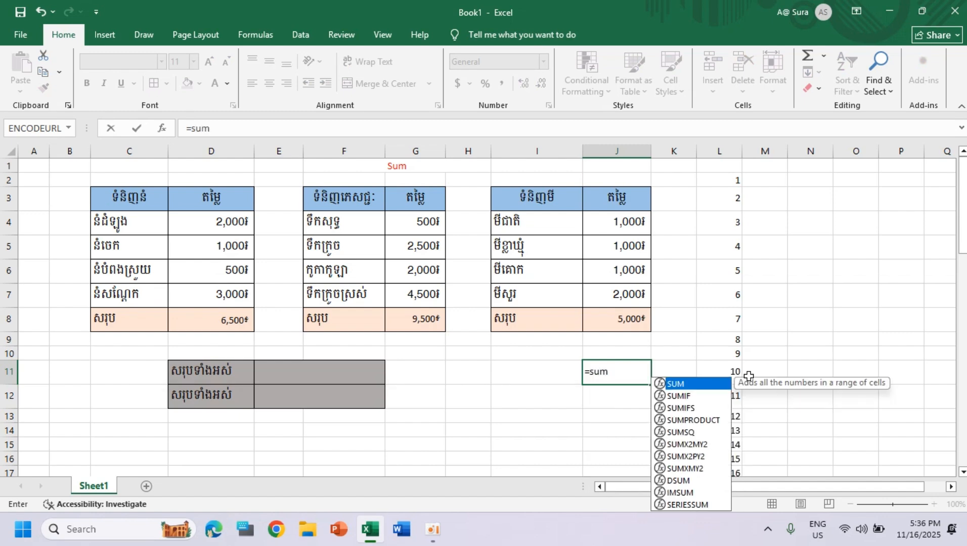
{"action": "type", "text": "("}
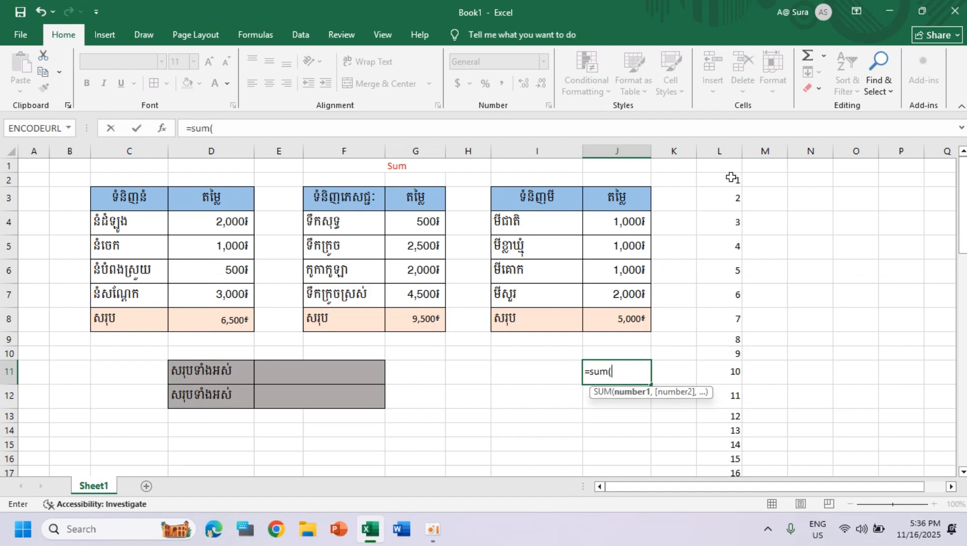
{"action": "left_click_drag", "start_coordinate": [731, 177], "coordinate": [730, 461]}
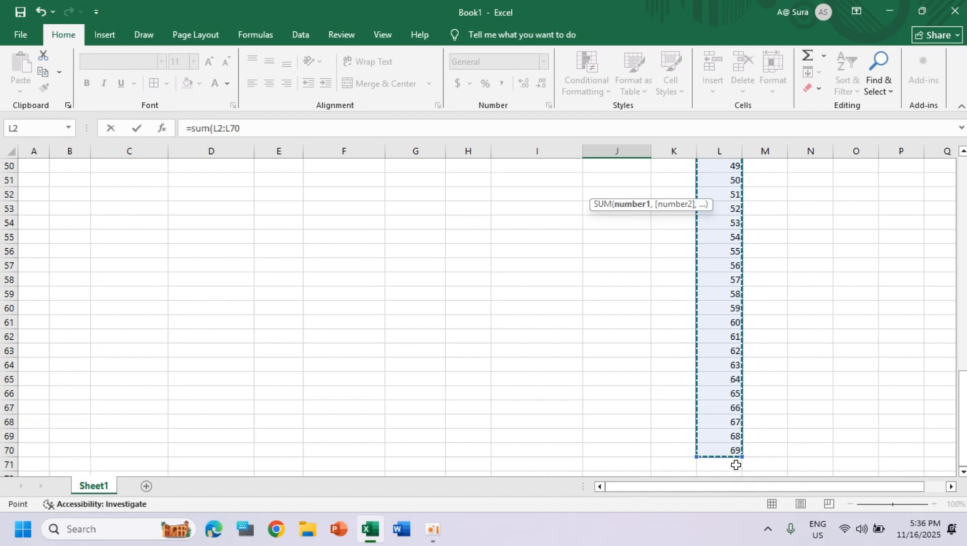
{"action": "scroll", "coordinate": [730, 460], "scroll_direction": "up", "scroll_amount": 16}
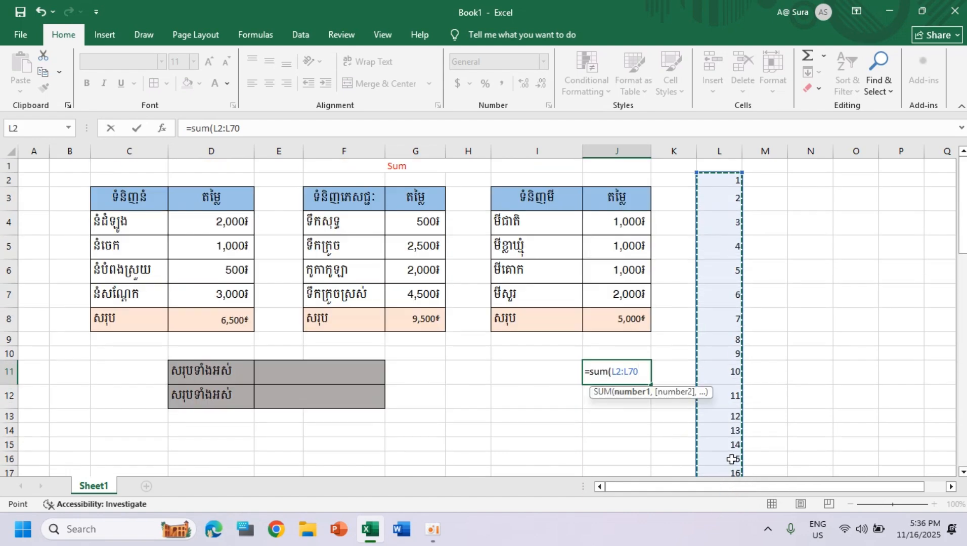
{"action": "type", "text": ")"}
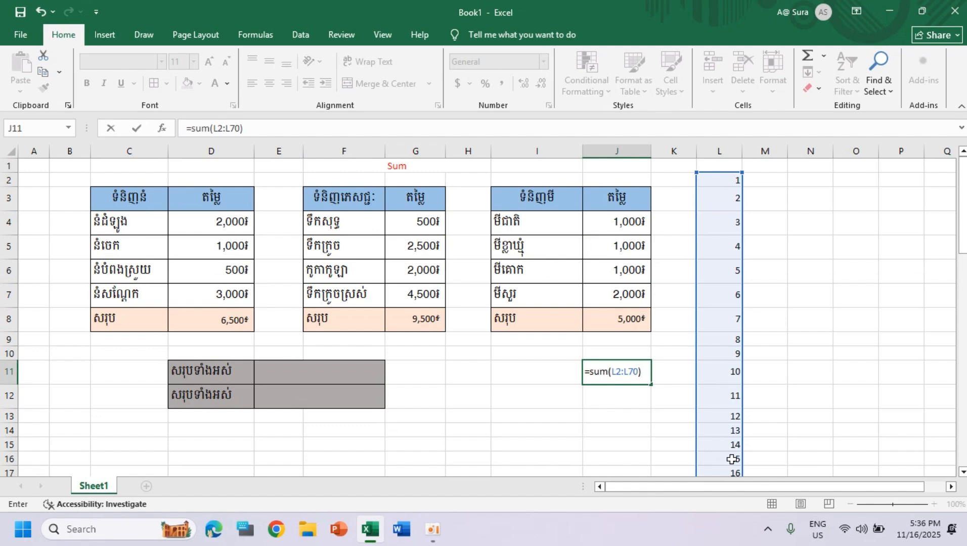
{"action": "key", "text": "Return"}
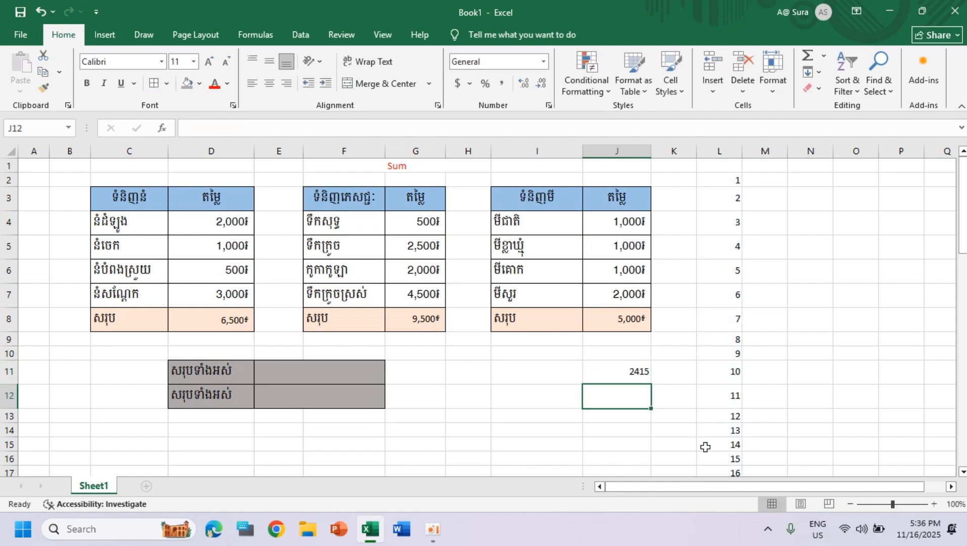
- Total the same number series in J12 with the formula =sum(l2:l70), writing the range references by hand
{"action": "left_click", "coordinate": [626, 375]}
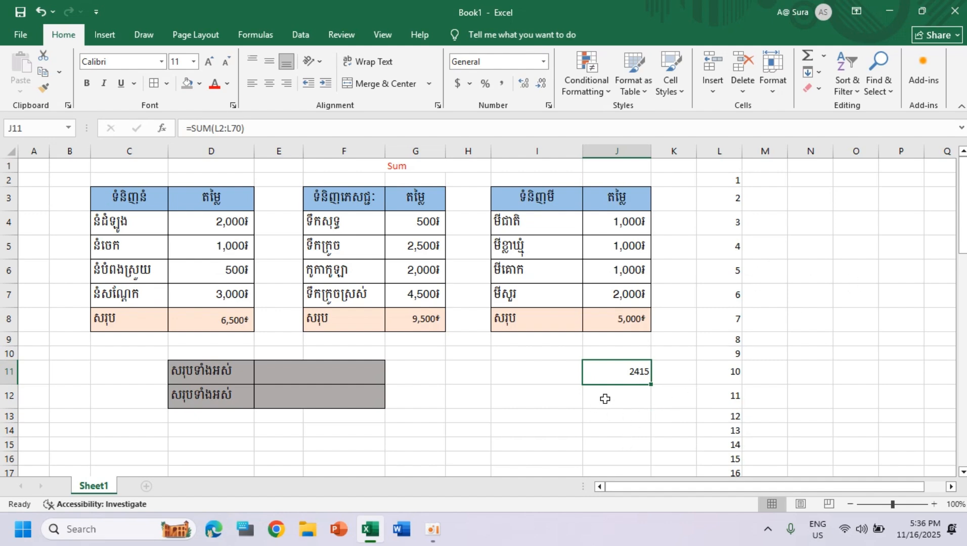
{"action": "left_click", "coordinate": [635, 397]}
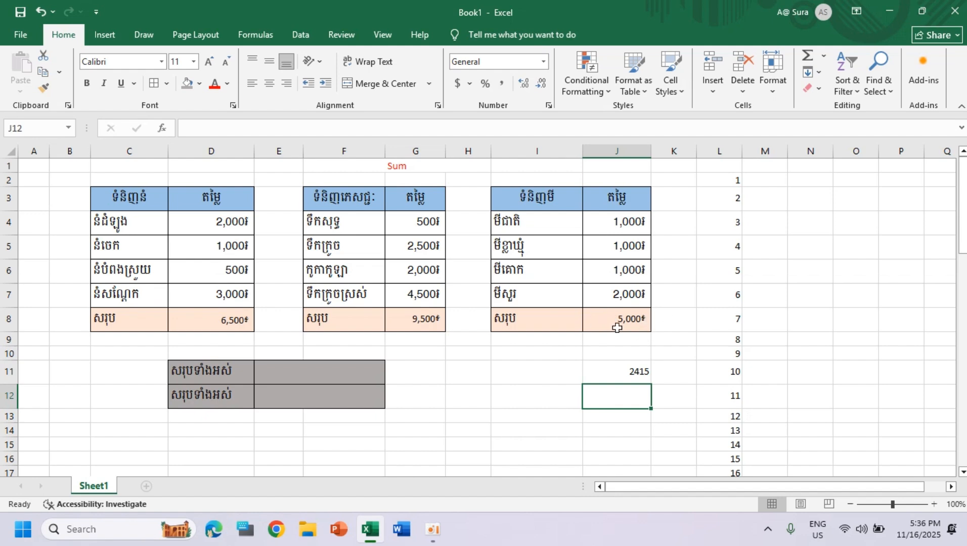
{"action": "key", "text": "F2"}
{"action": "type", "text": "="}
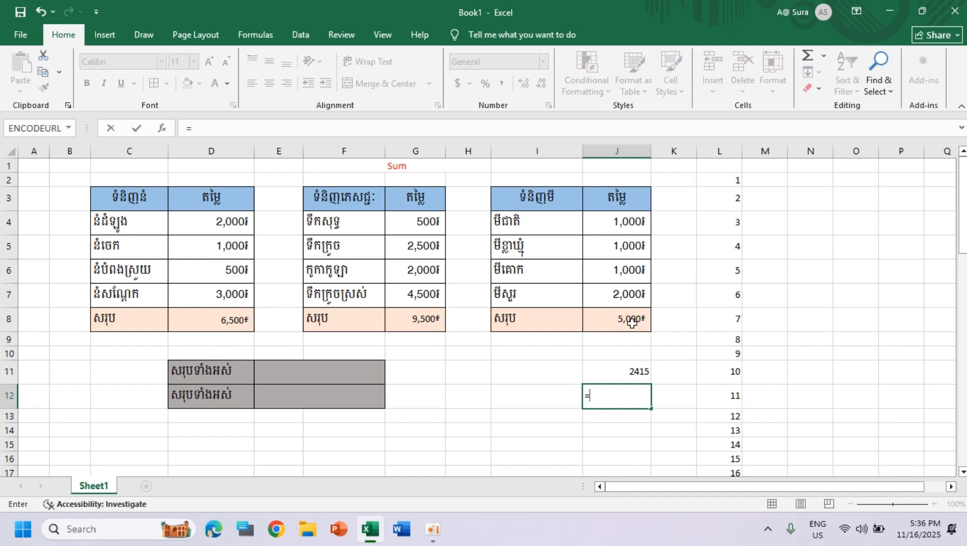
{"action": "type", "text": "su"}
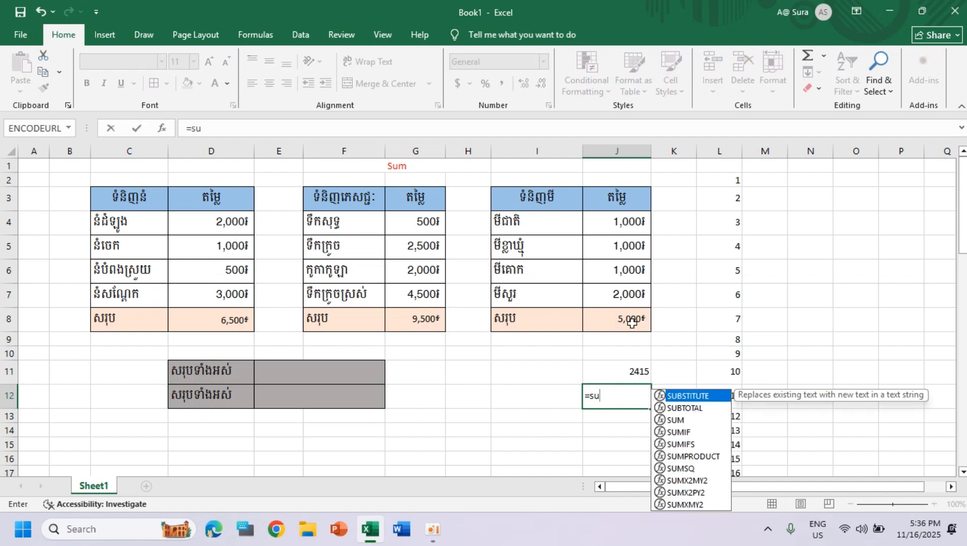
{"action": "type", "text": "m("}
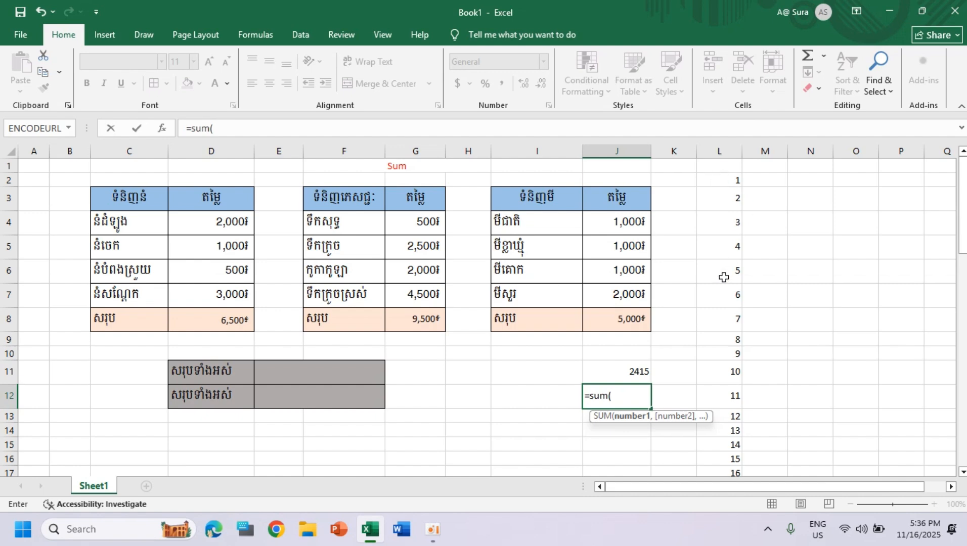
{"action": "type", "text": "l"}
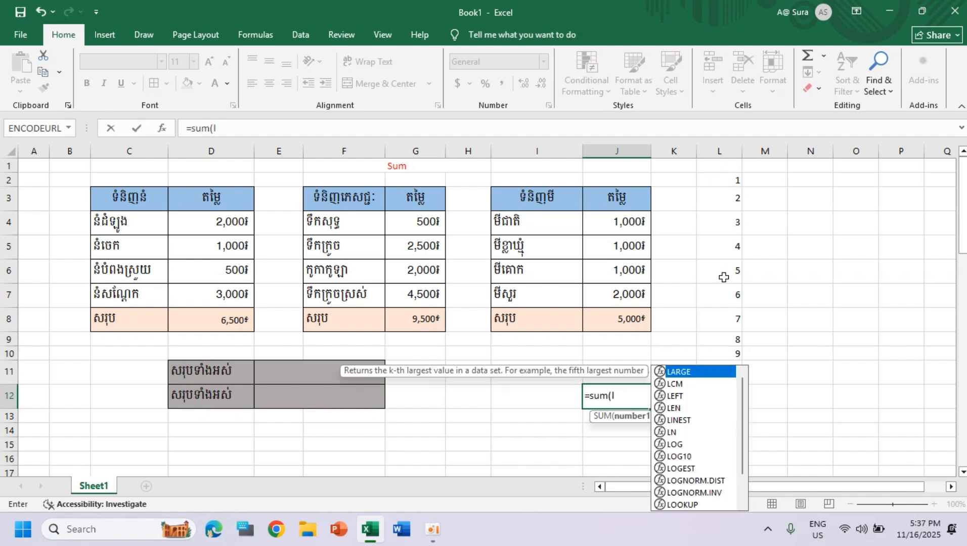
{"action": "type", "text": "2:"}
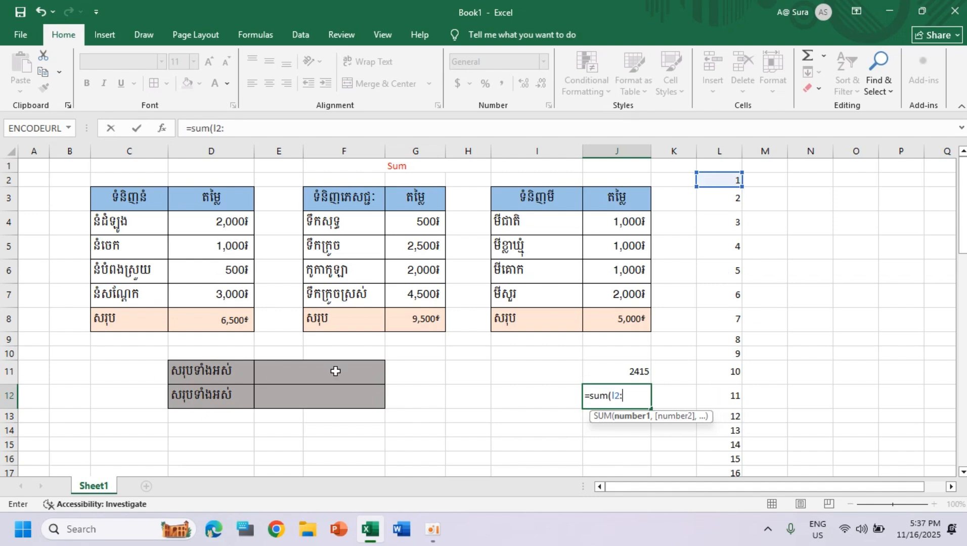
{"action": "scroll", "coordinate": [531, 328], "scroll_direction": "down", "scroll_amount": 20}
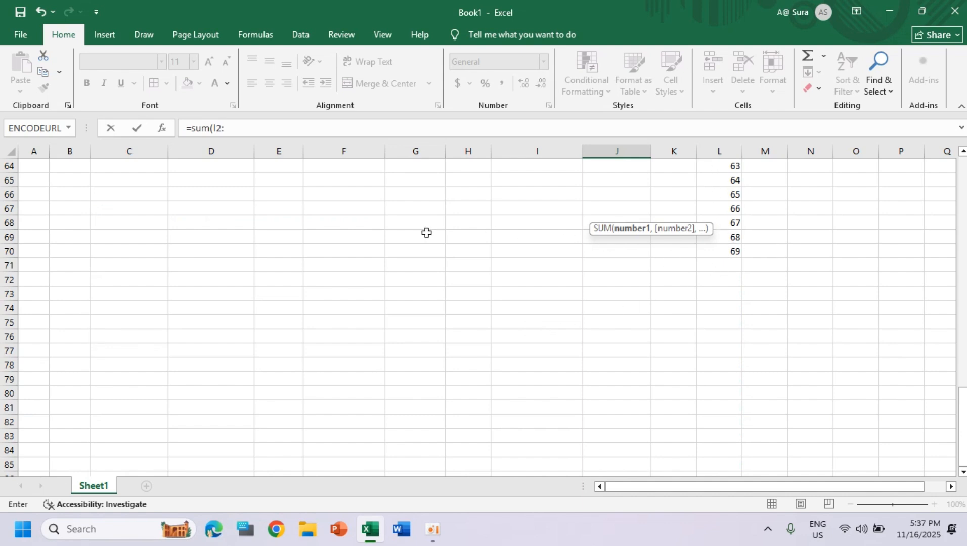
{"action": "scroll", "coordinate": [320, 324], "scroll_direction": "up", "scroll_amount": 19}
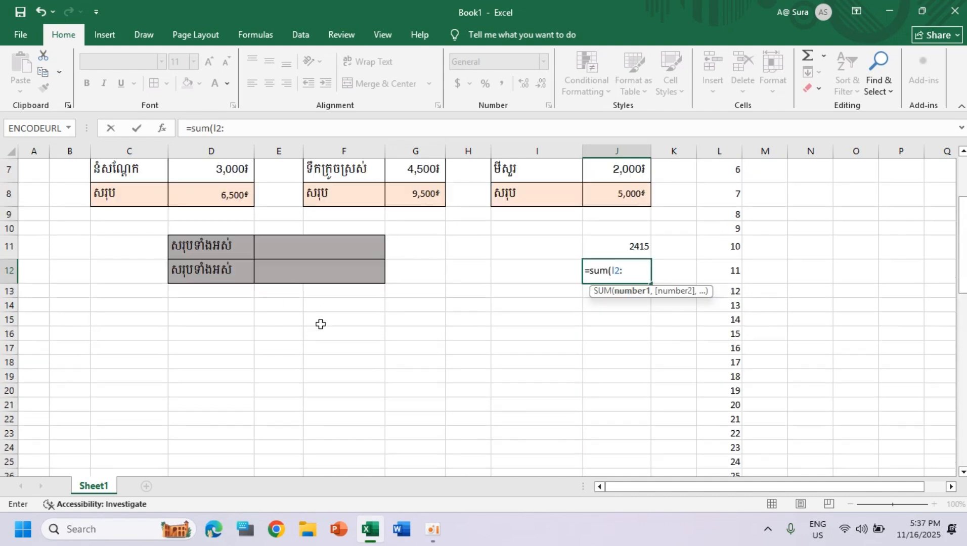
{"action": "type", "text": "l"}
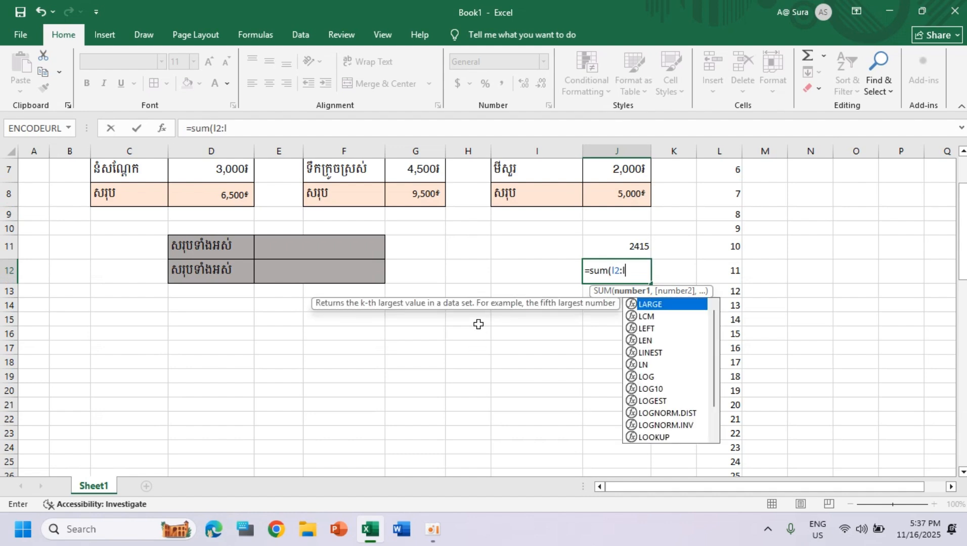
{"action": "type", "text": "70"}
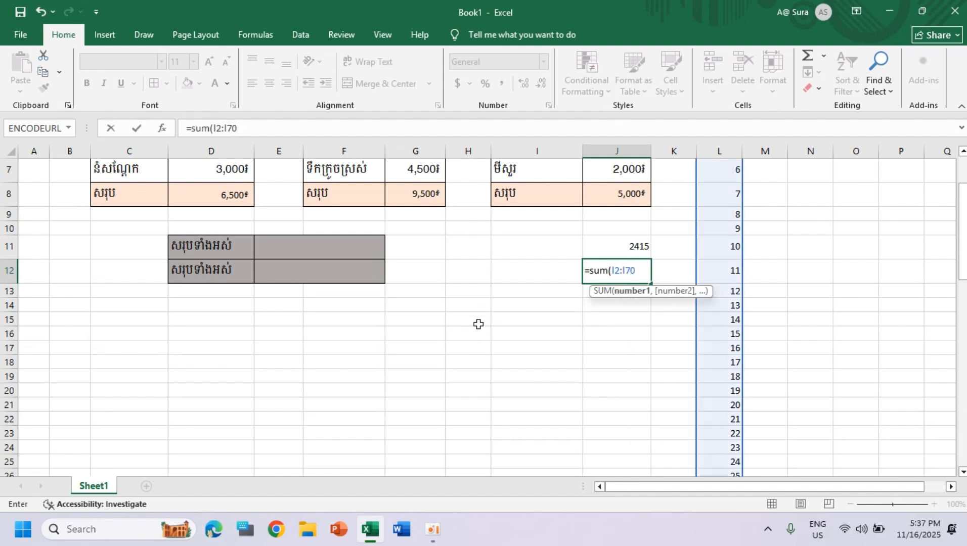
{"action": "key", "text": "Return"}
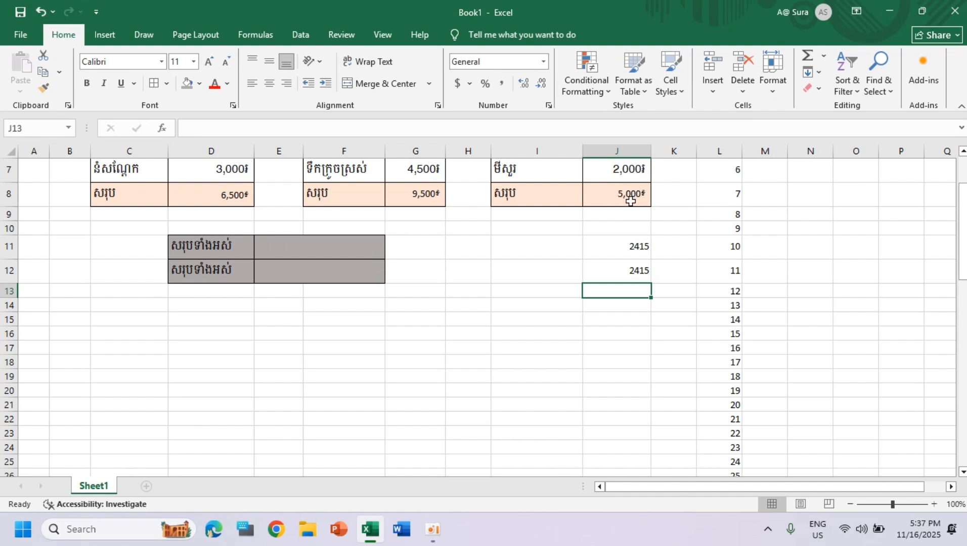
- Calculate the grand total in E11 with the formula =sum(D8,G8,J8), adding the total cells of the three price tables
{"action": "left_click", "coordinate": [318, 248]}
{"action": "scroll", "coordinate": [529, 307], "scroll_direction": "up", "scroll_amount": 2}
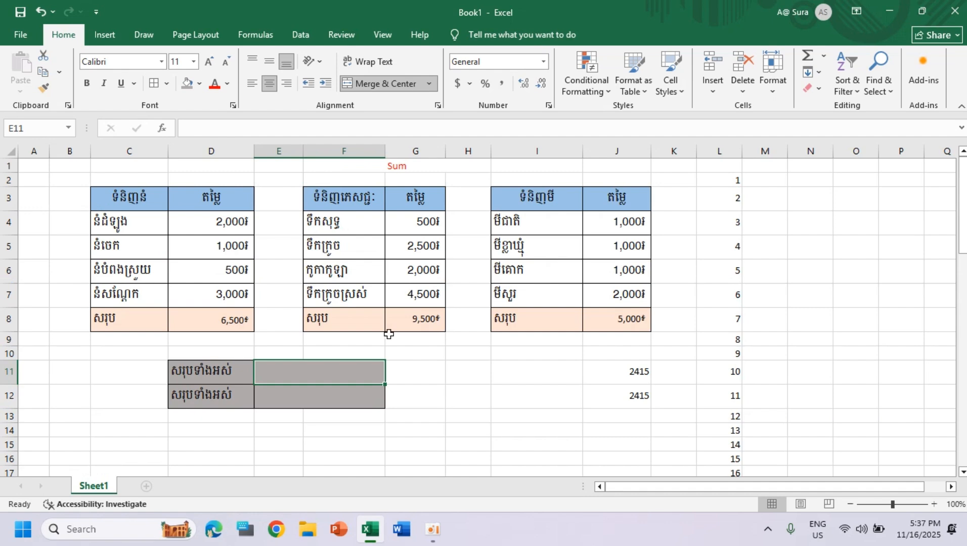
{"action": "left_click", "coordinate": [231, 320]}
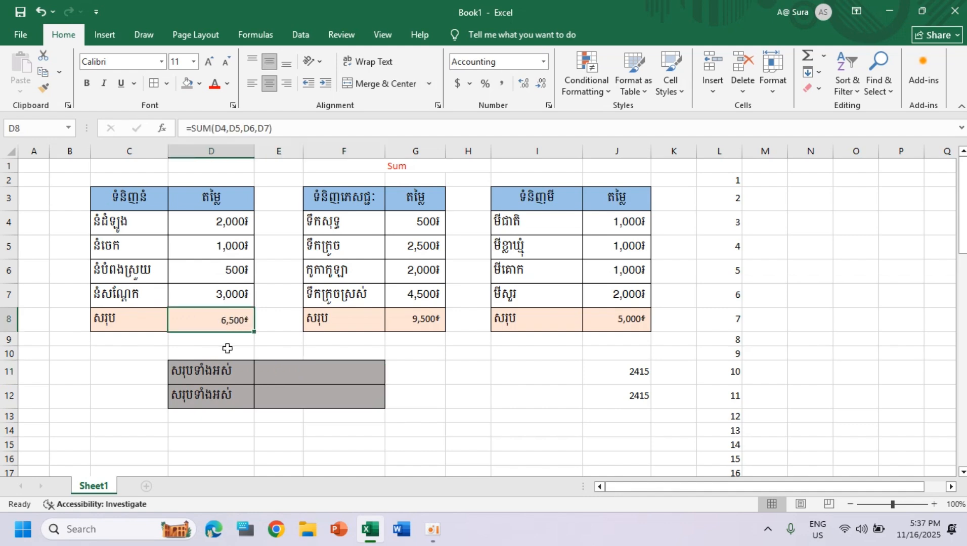
{"action": "left_click", "coordinate": [427, 319]}
{"action": "left_click", "coordinate": [624, 326]}
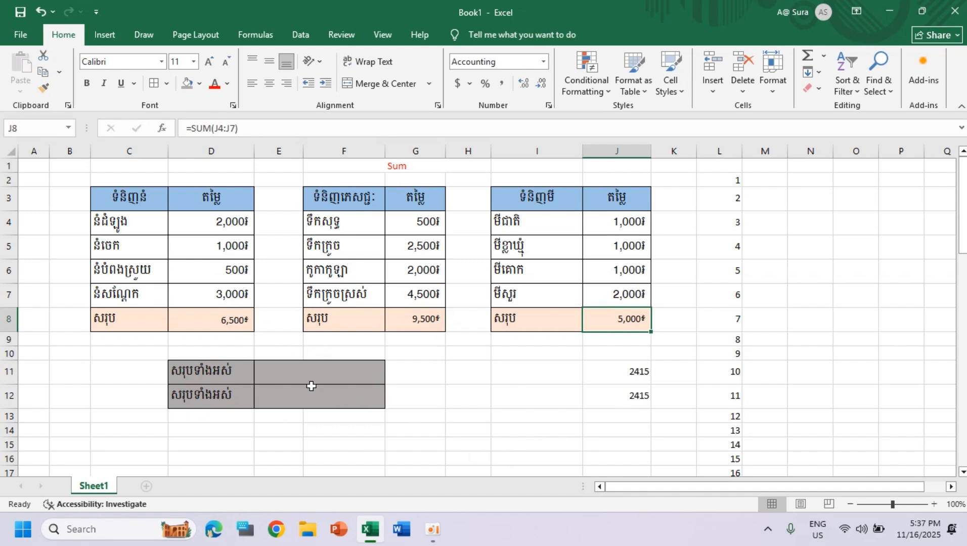
{"action": "left_click", "coordinate": [349, 377]}
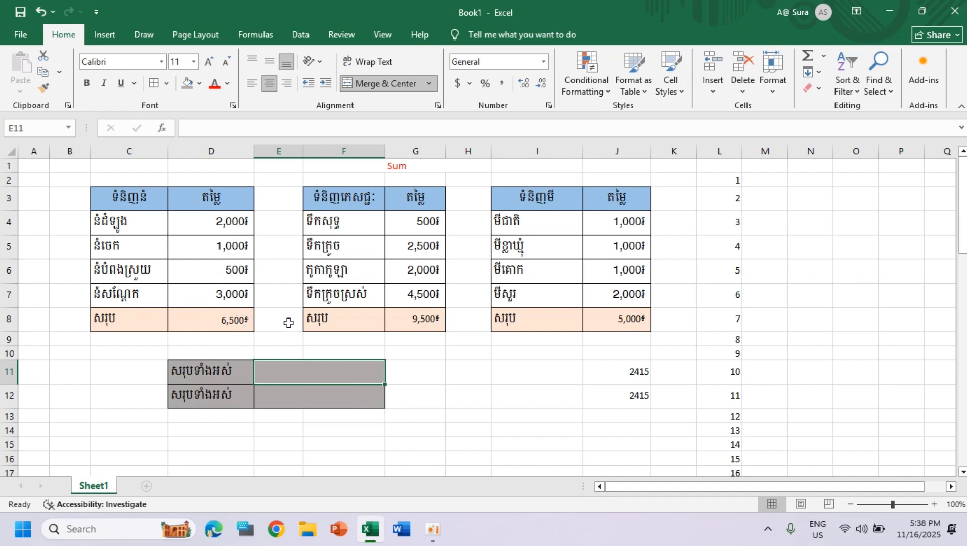
{"action": "type", "text": "="}
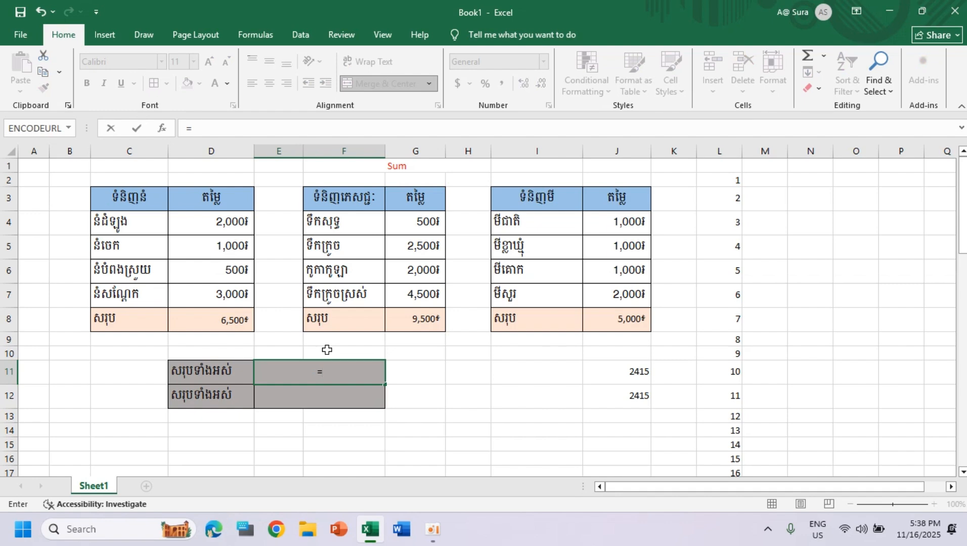
{"action": "type", "text": "sum"}
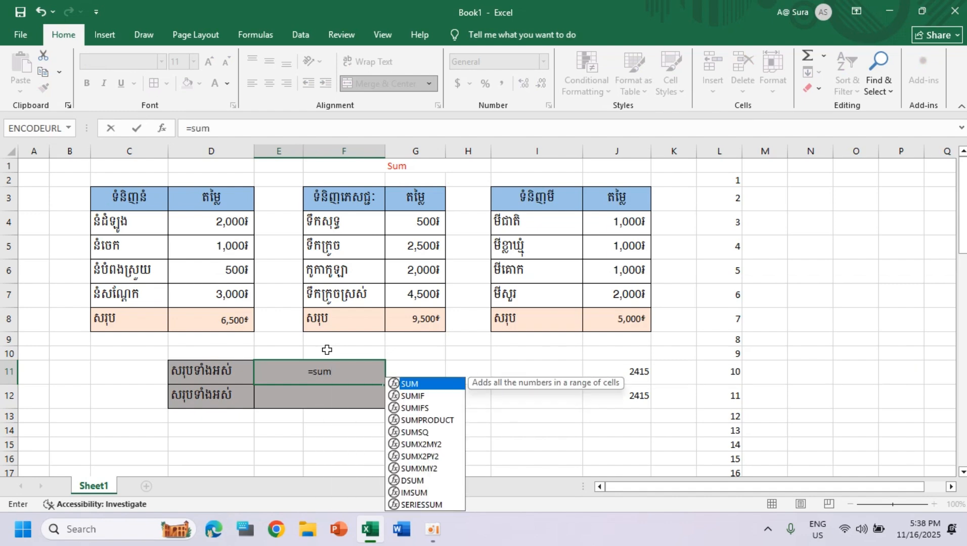
{"action": "type", "text": "("}
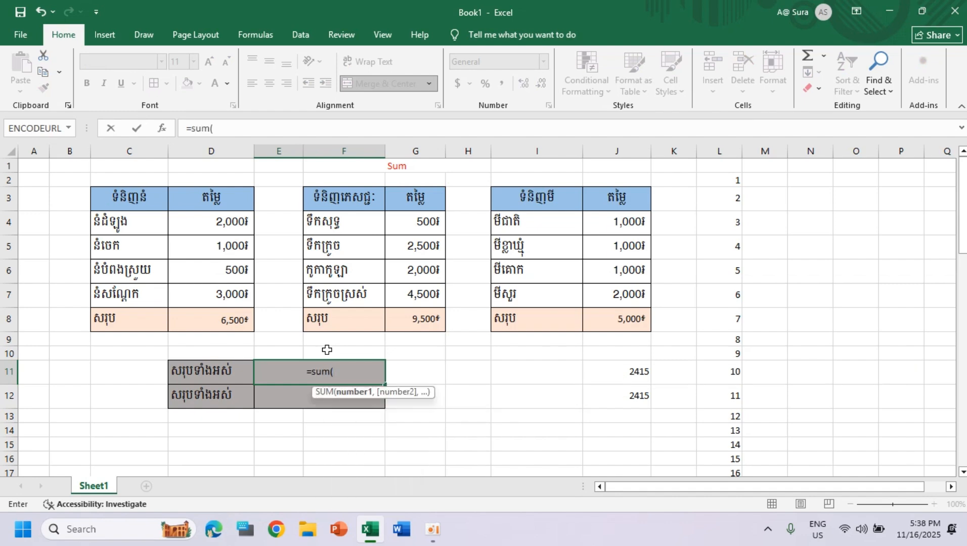
{"action": "left_click", "coordinate": [234, 321]}
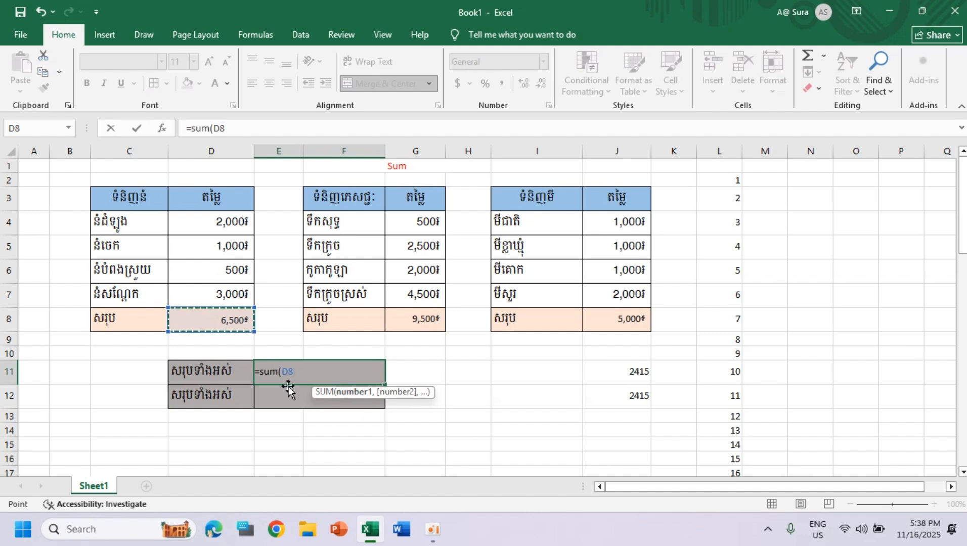
{"action": "type", "text": ","}
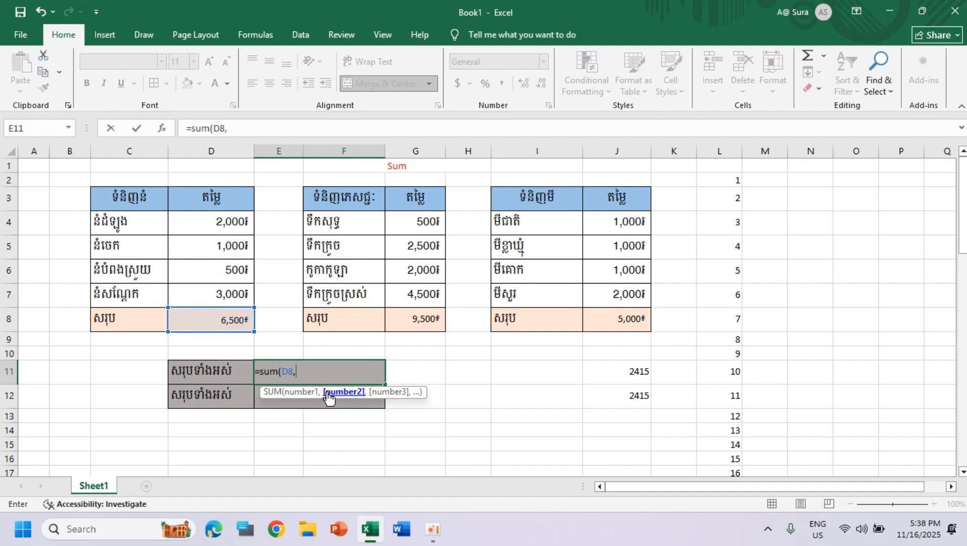
{"action": "left_click", "coordinate": [416, 322]}
{"action": "type", "text": ","}
{"action": "left_click", "coordinate": [625, 320]}
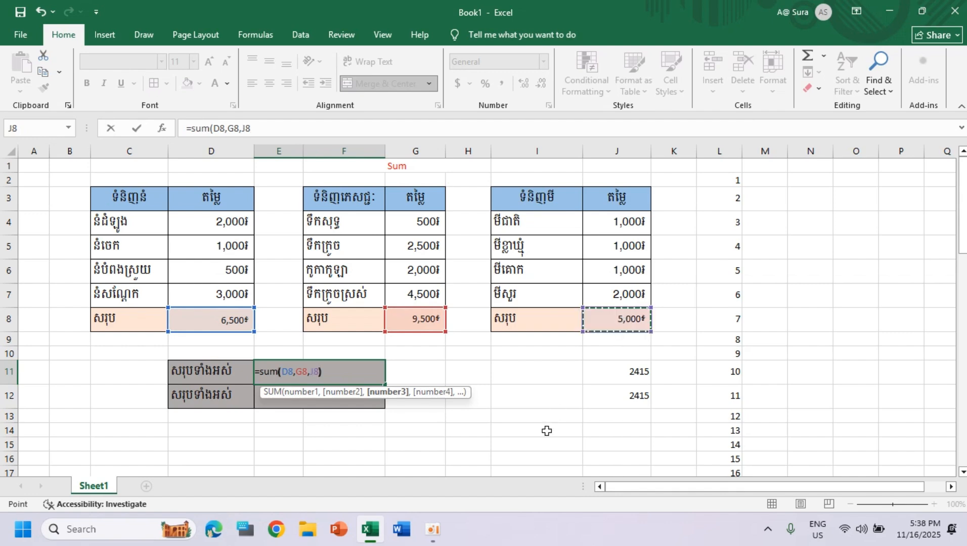
{"action": "type", "text": ")"}
{"action": "key", "text": "Return"}
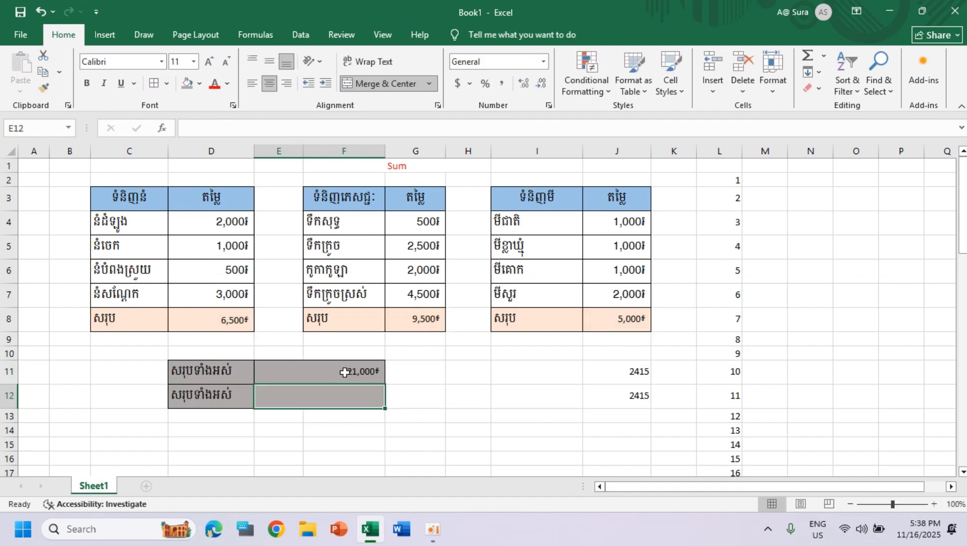
{"action": "left_click", "coordinate": [344, 372]}
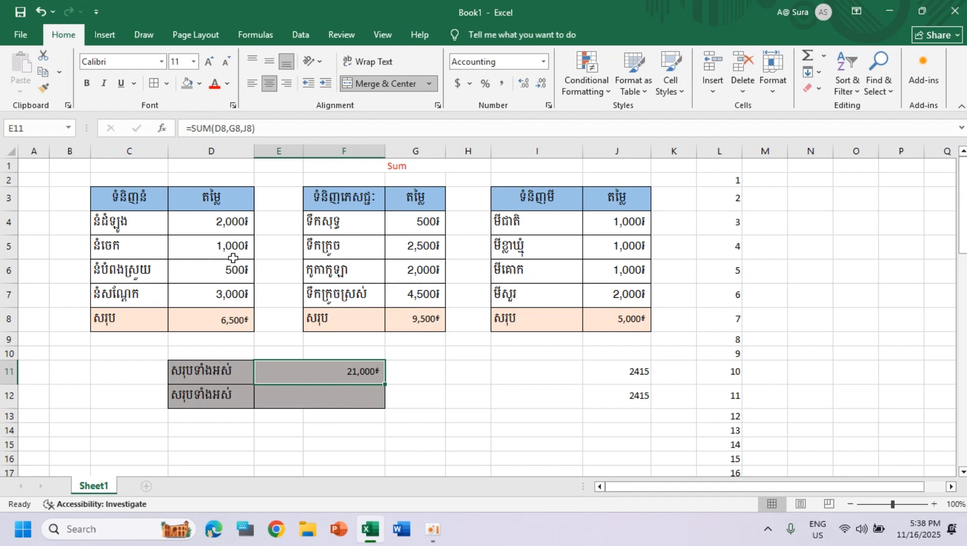
- Calculate the grand total in E12 from the individual prices with the formula =sum(D4:D7,G4:G7,J4:J7), selecting each range on the sheet
{"action": "left_click", "coordinate": [321, 399]}
{"action": "type", "text": "="}
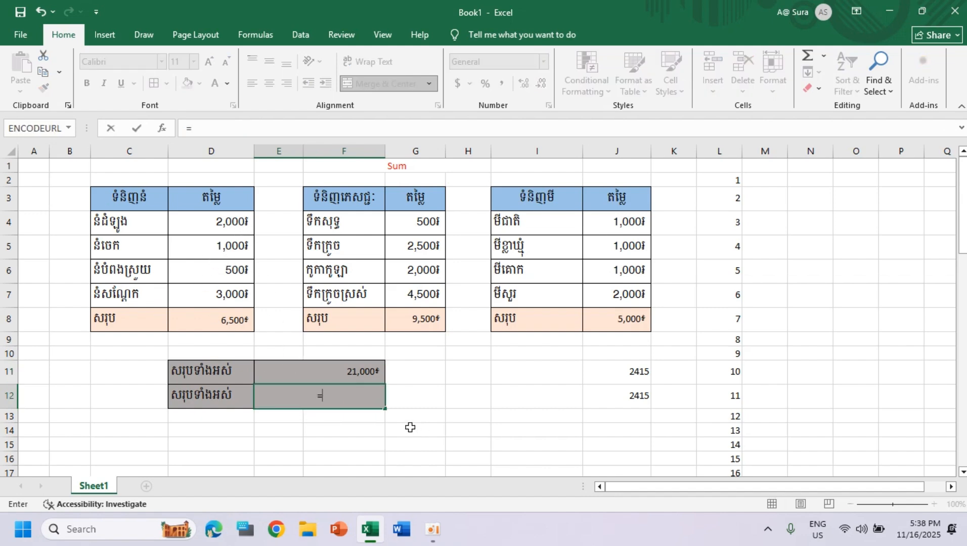
{"action": "type", "text": "su"}
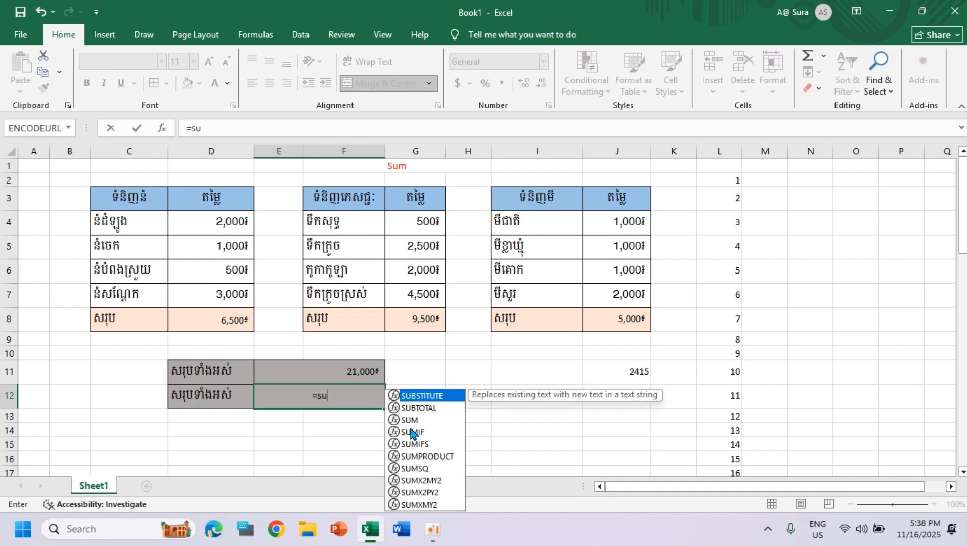
{"action": "type", "text": "m("}
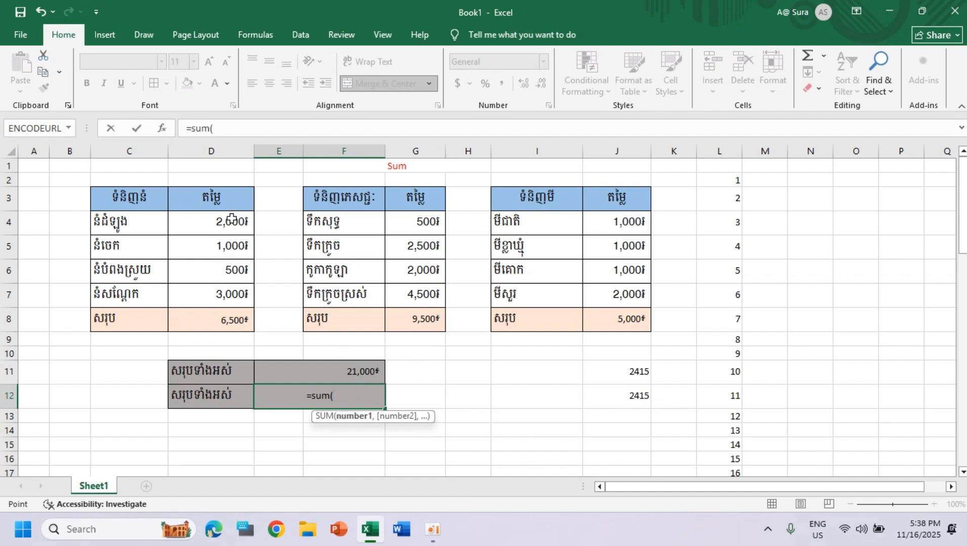
{"action": "left_click_drag", "start_coordinate": [231, 220], "coordinate": [235, 298]}
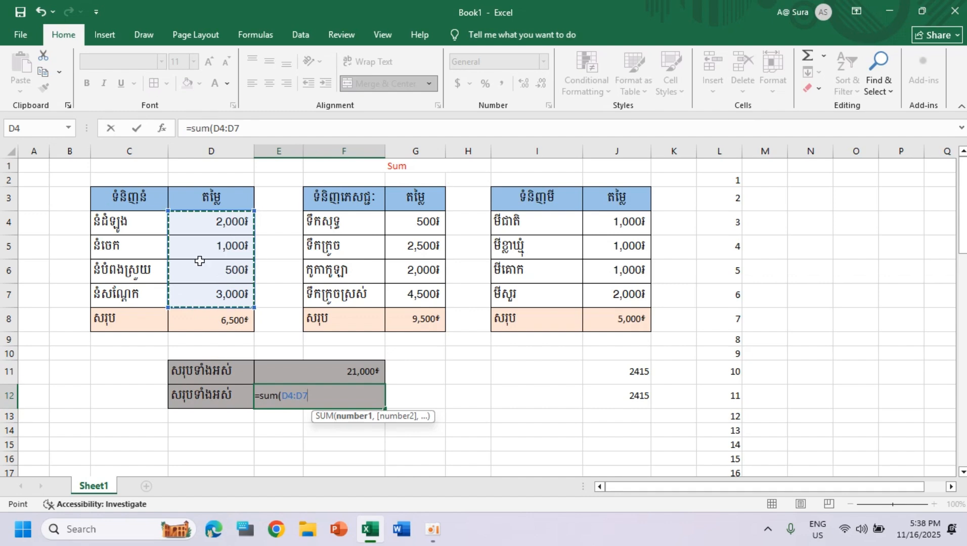
{"action": "type", "text": ","}
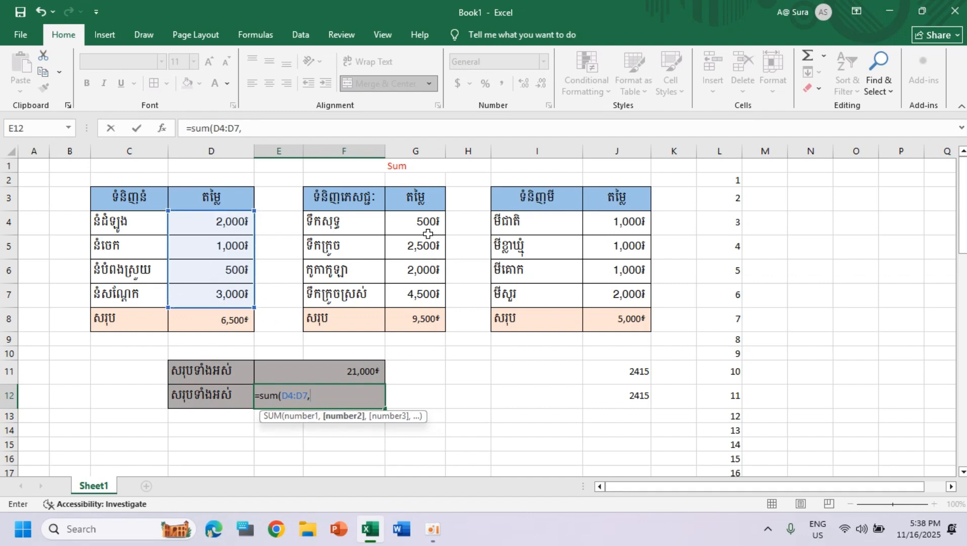
{"action": "left_click_drag", "start_coordinate": [422, 222], "coordinate": [422, 294]}
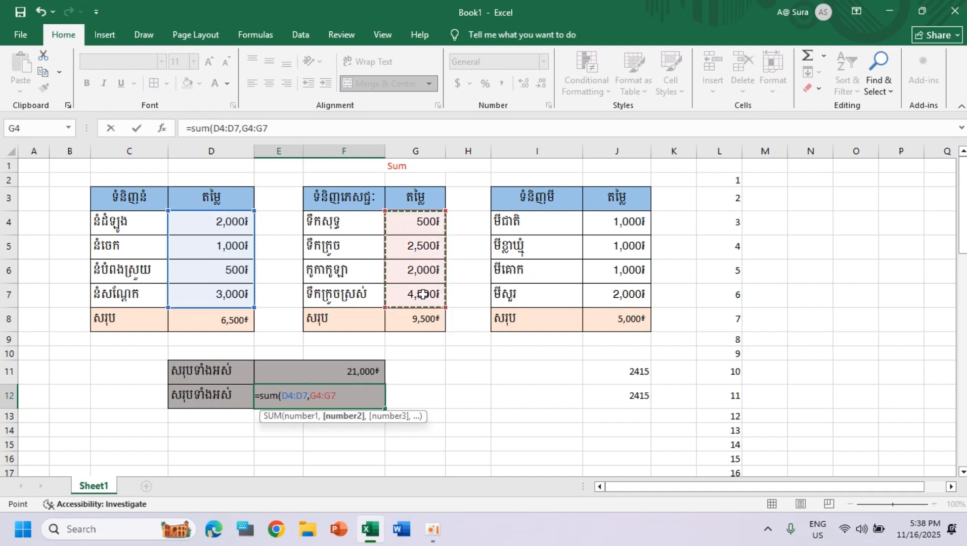
{"action": "type", "text": ","}
{"action": "left_click_drag", "start_coordinate": [619, 223], "coordinate": [622, 286]}
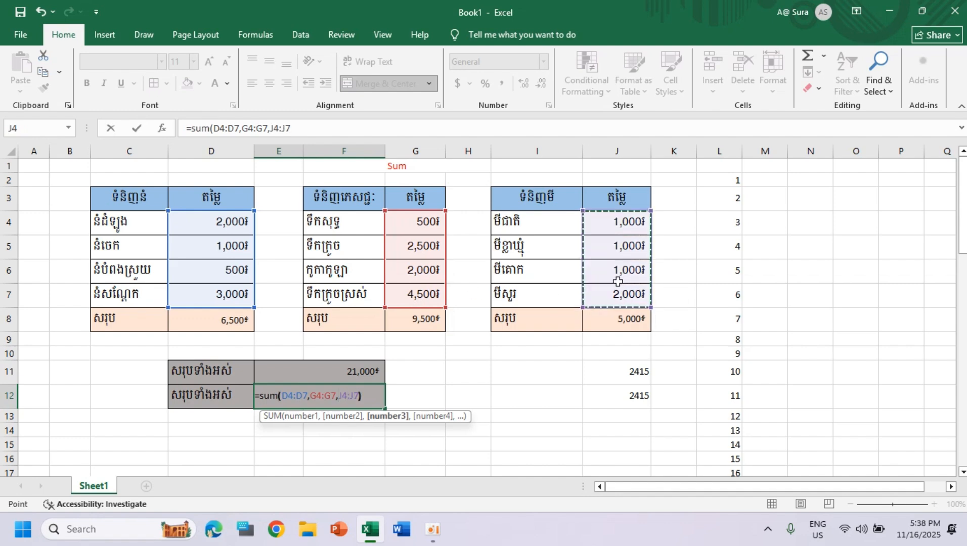
{"action": "type", "text": ")"}
{"action": "key", "text": "Return"}
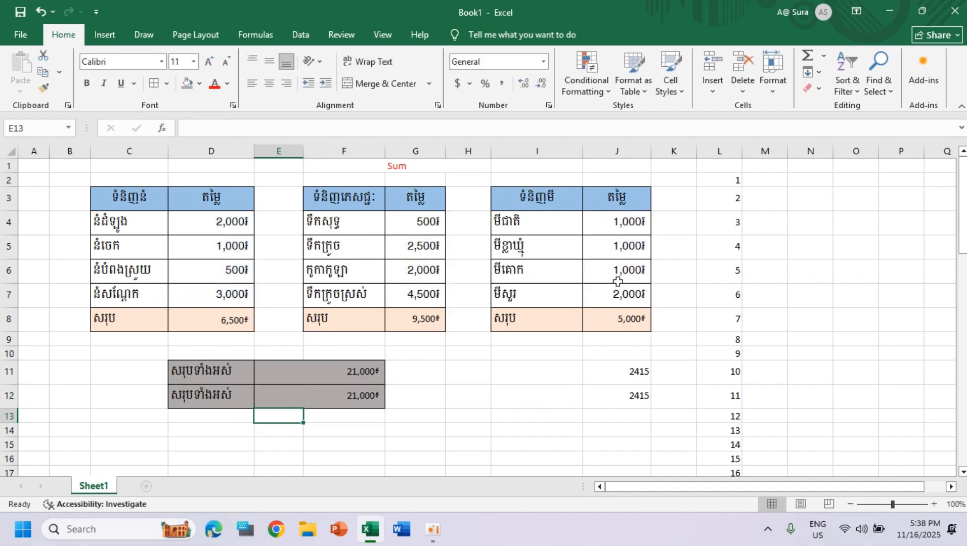